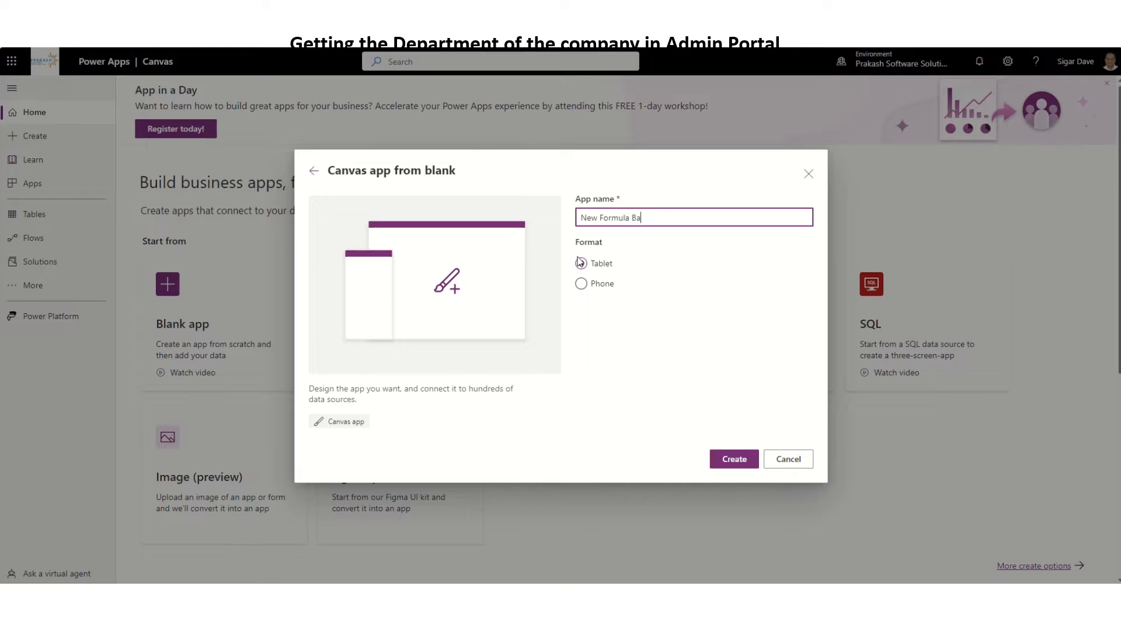
# Create the blank canvas app "New Formula Bar" in Tablet format and skip the welcome message
pyautogui.click(581, 263)
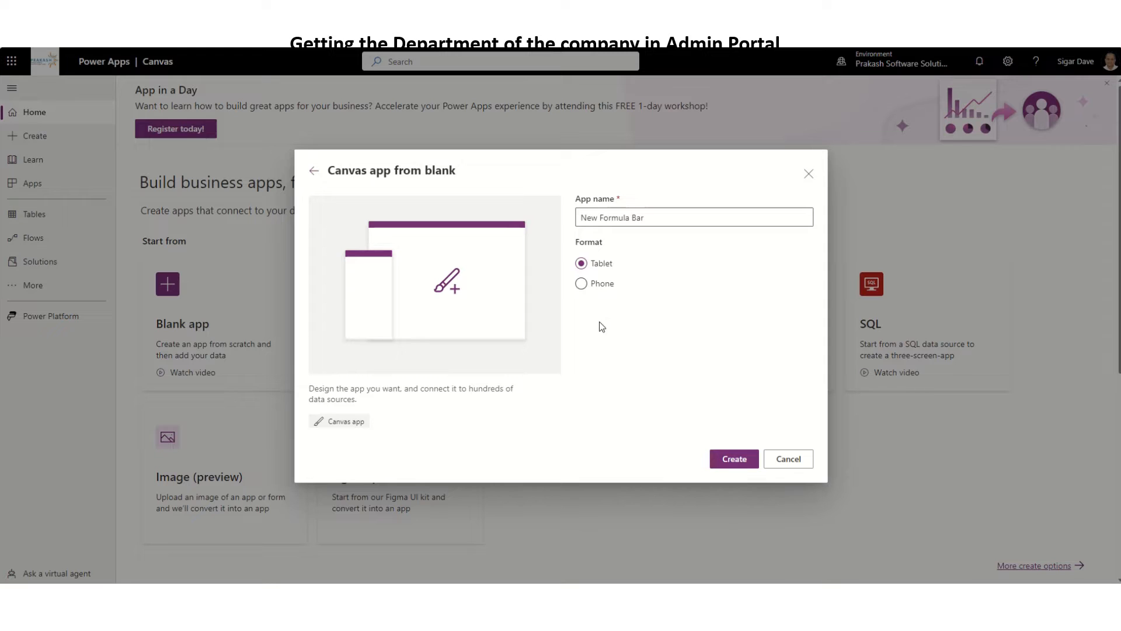
pyautogui.click(730, 459)
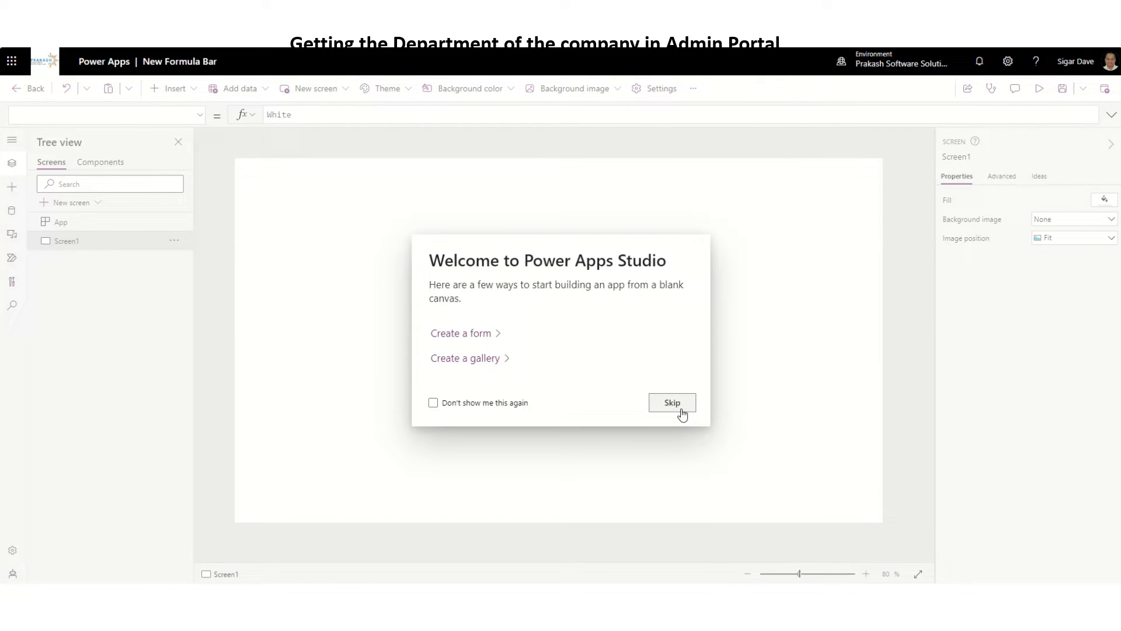
pyautogui.click(682, 412)
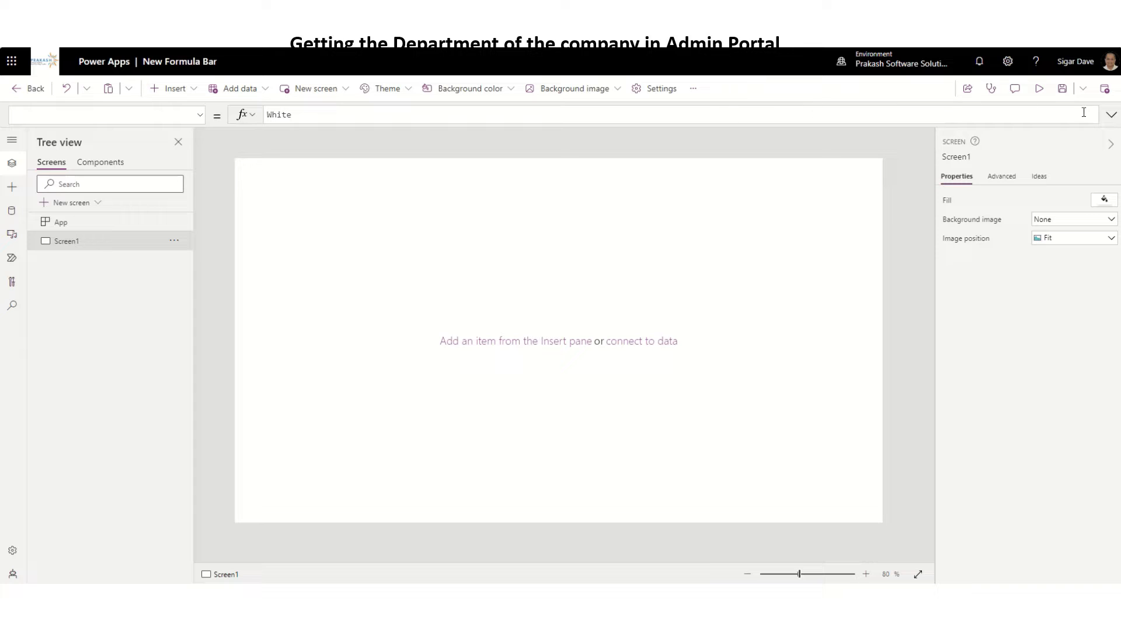
# Expand the current formula bar and inspect the fill formula of Screen1
pyautogui.click(1111, 114)
pyautogui.click(325, 174)
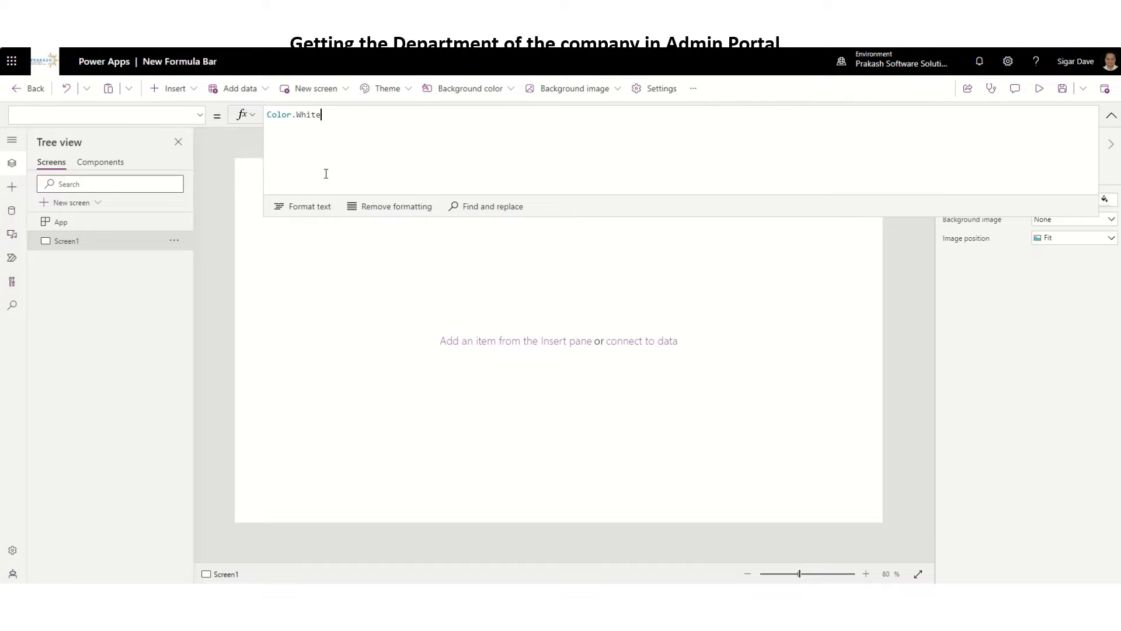
pyautogui.click(439, 303)
# Open the app's upcoming features settings and search the preview features for "forma"
pyautogui.click(659, 90)
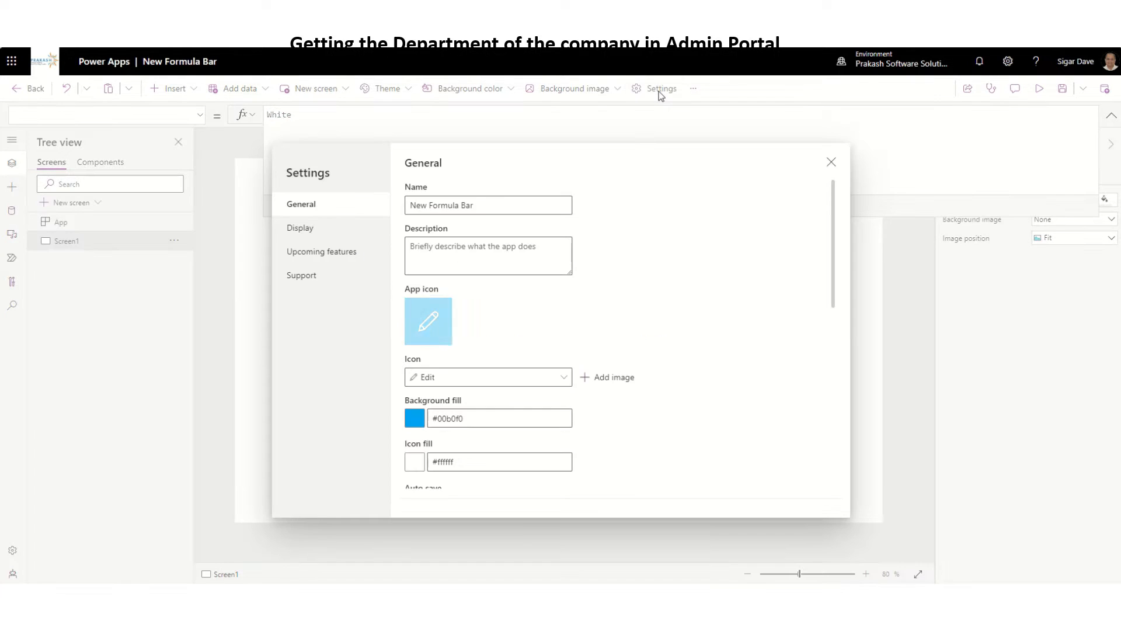
pyautogui.click(315, 253)
pyautogui.click(447, 189)
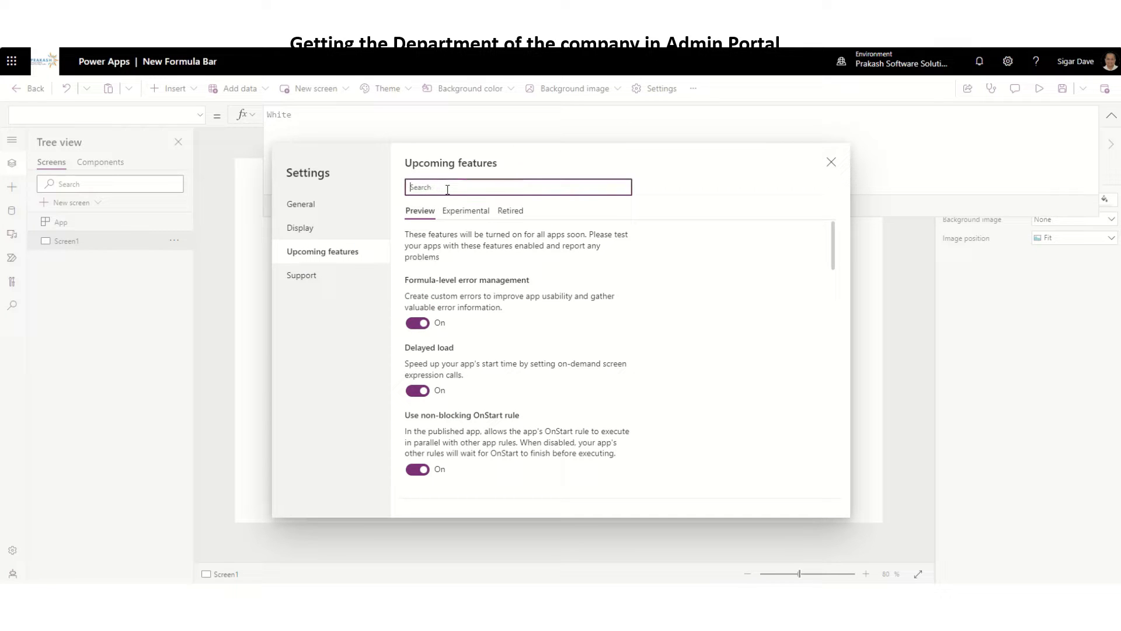
pyautogui.write('for')
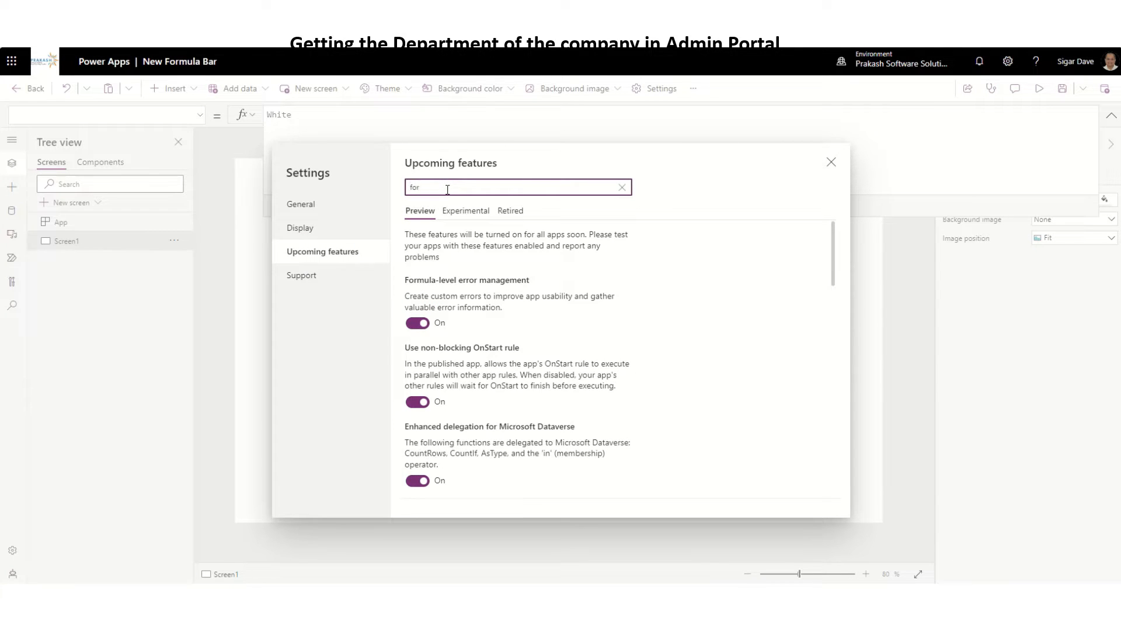
pyautogui.write('ma')
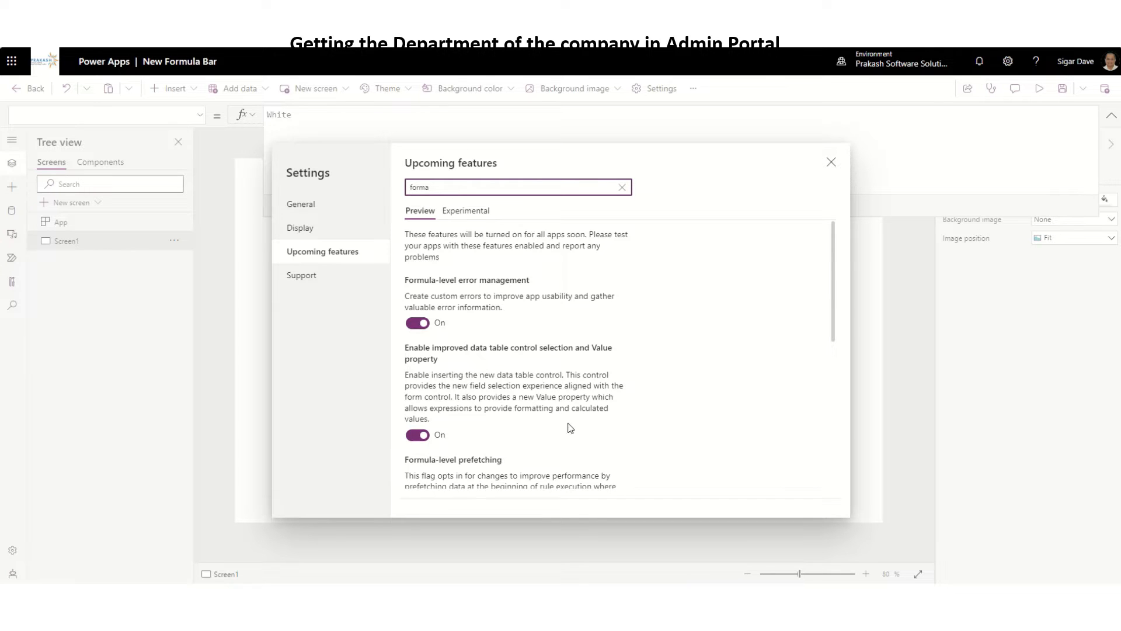
pyautogui.scroll(-5, 570, 429)
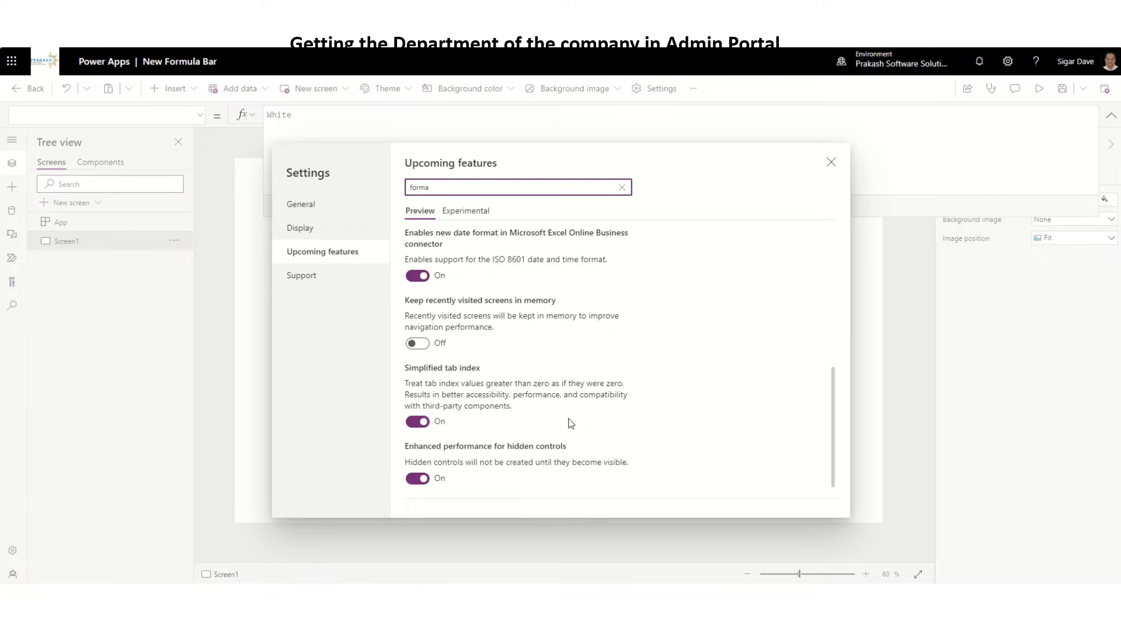
pyautogui.scroll(3, 569, 422)
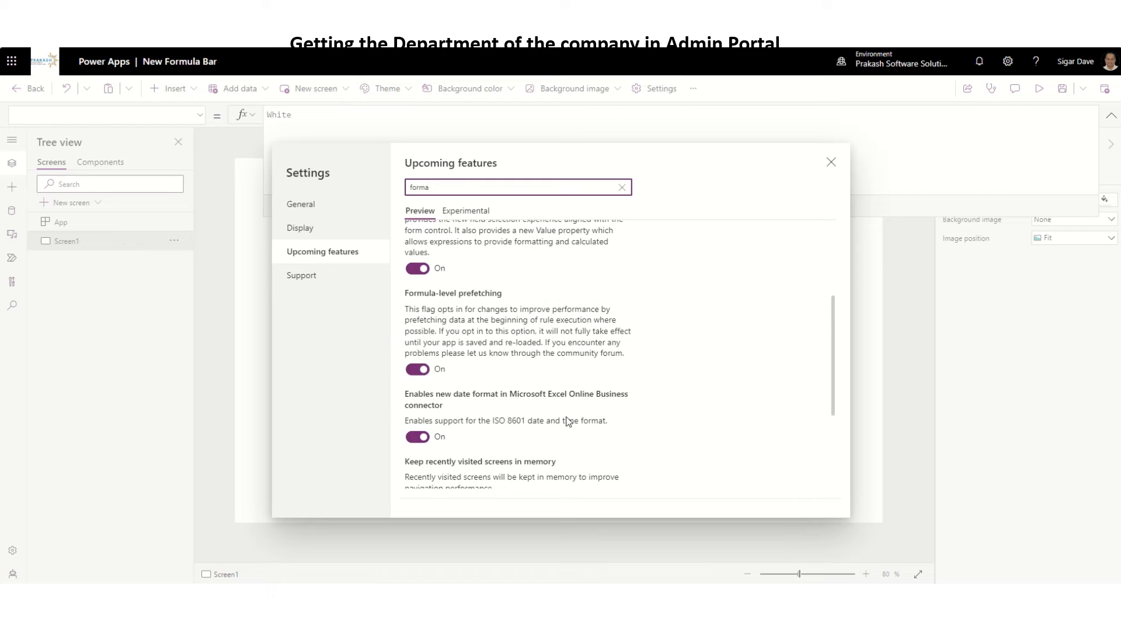
pyautogui.scroll(3, 569, 422)
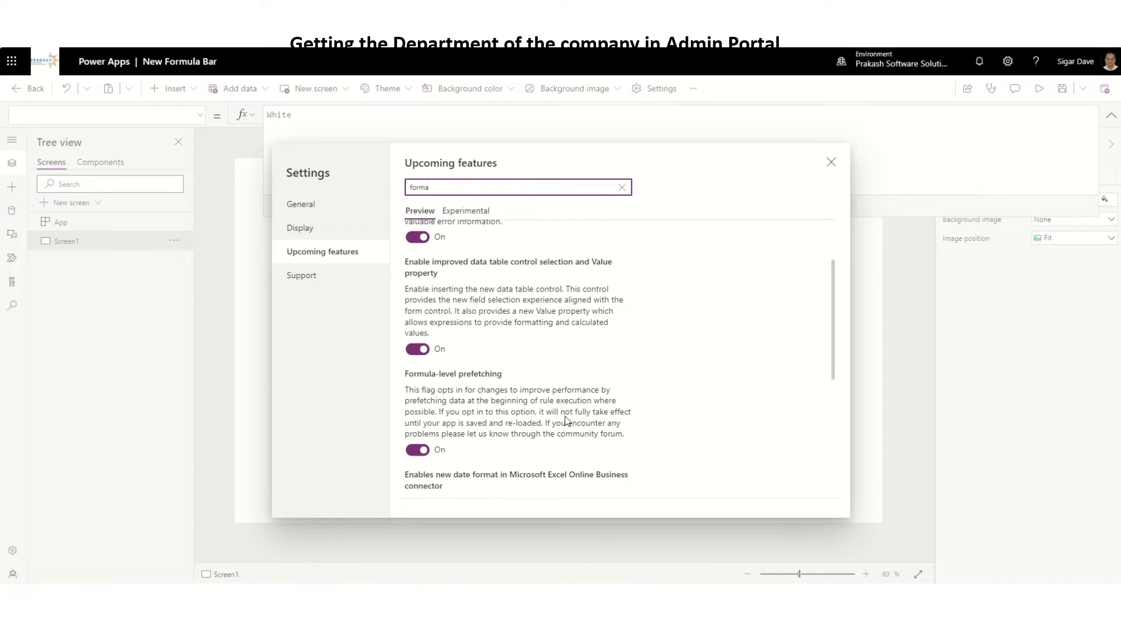
# Filter the experimental features by "formu" and turn on "Try the new Power Fx formula bar", accepting the save and refresh
pyautogui.click(473, 211)
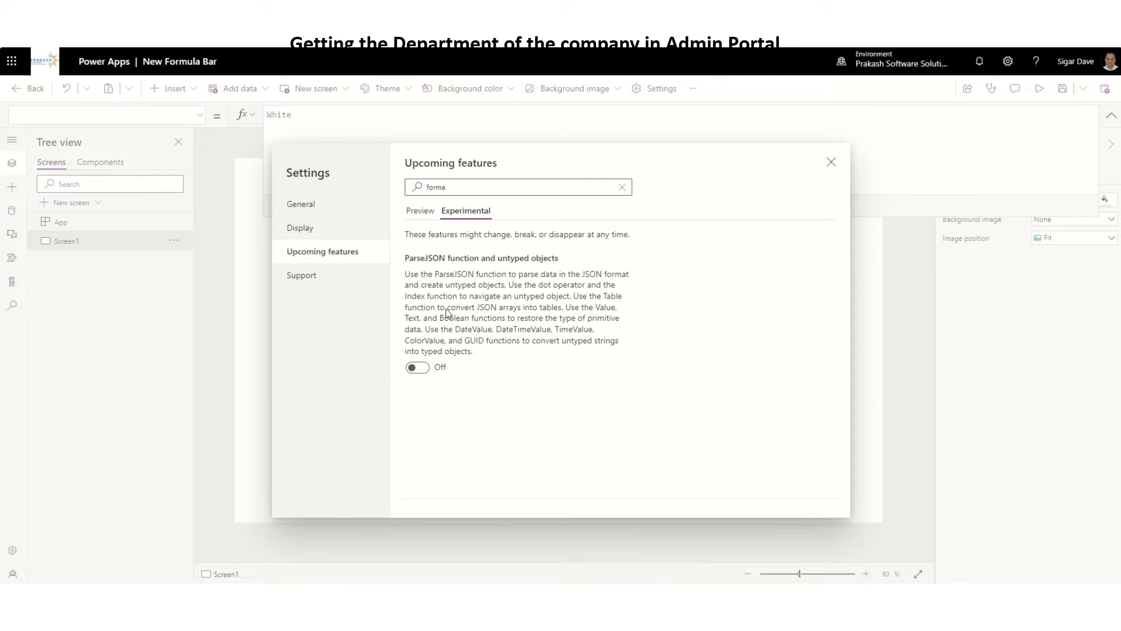
pyautogui.click(451, 187)
pyautogui.press('BackSpace')
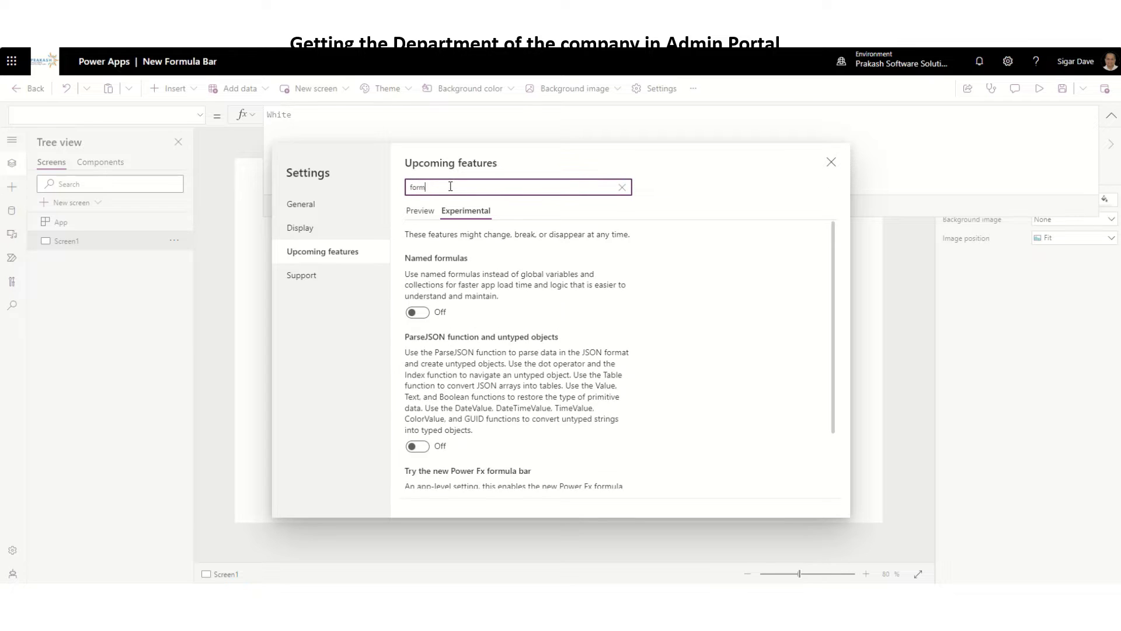
pyautogui.write('u')
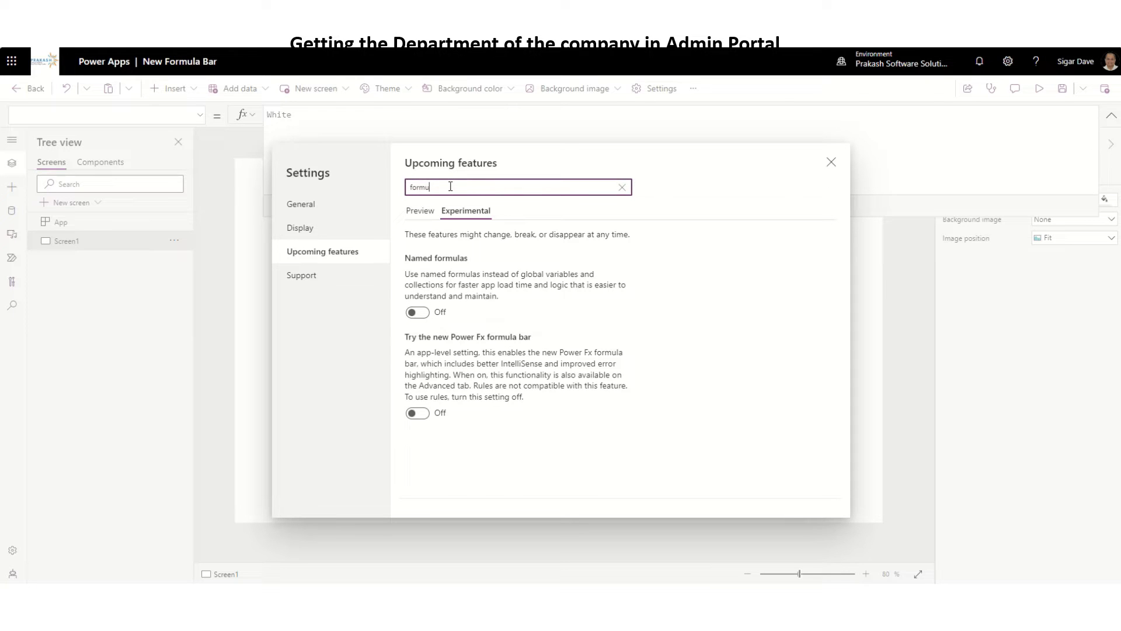
pyautogui.click(395, 337)
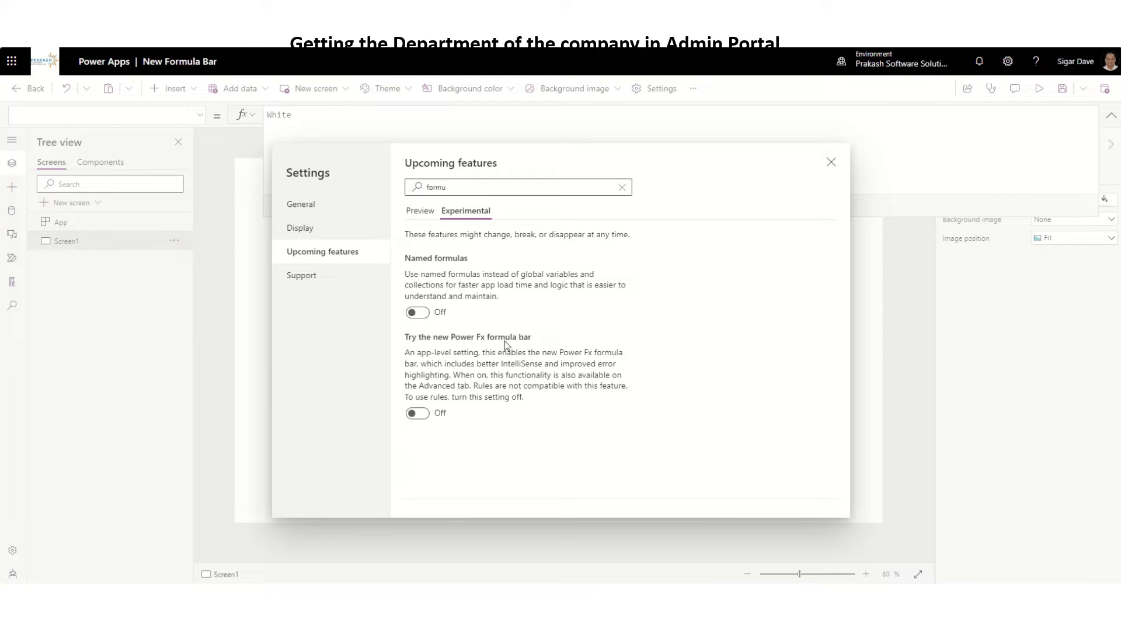
pyautogui.click(413, 412)
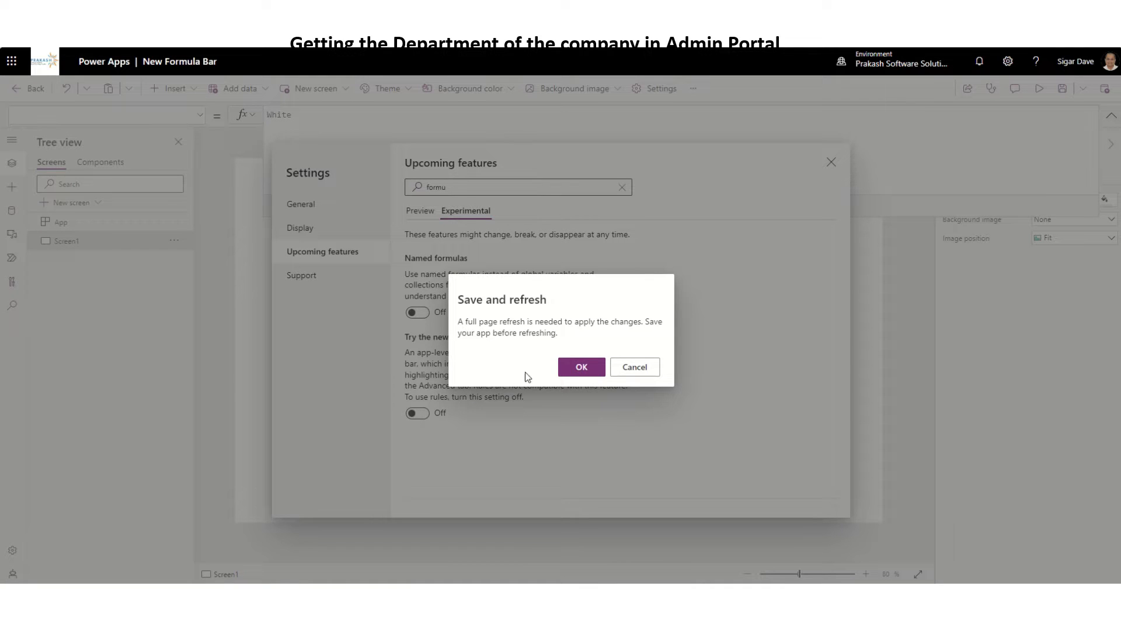
pyautogui.click(579, 367)
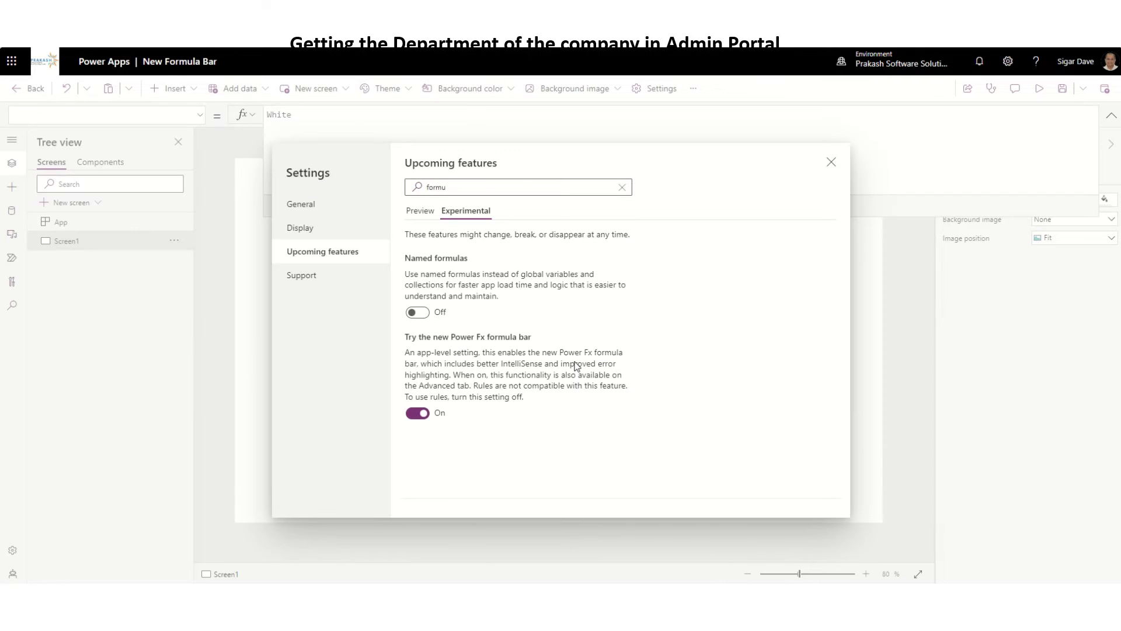
# Close the settings, save the app, reload the page and skip the welcome message
pyautogui.click(830, 163)
pyautogui.click(1062, 88)
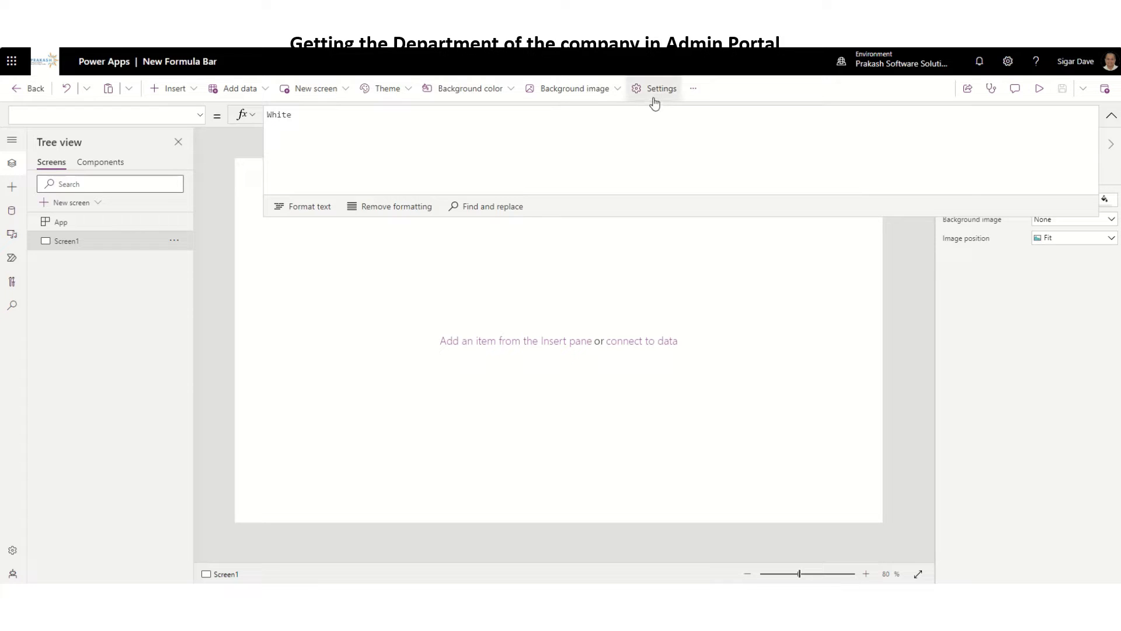
pyautogui.click(51, 35)
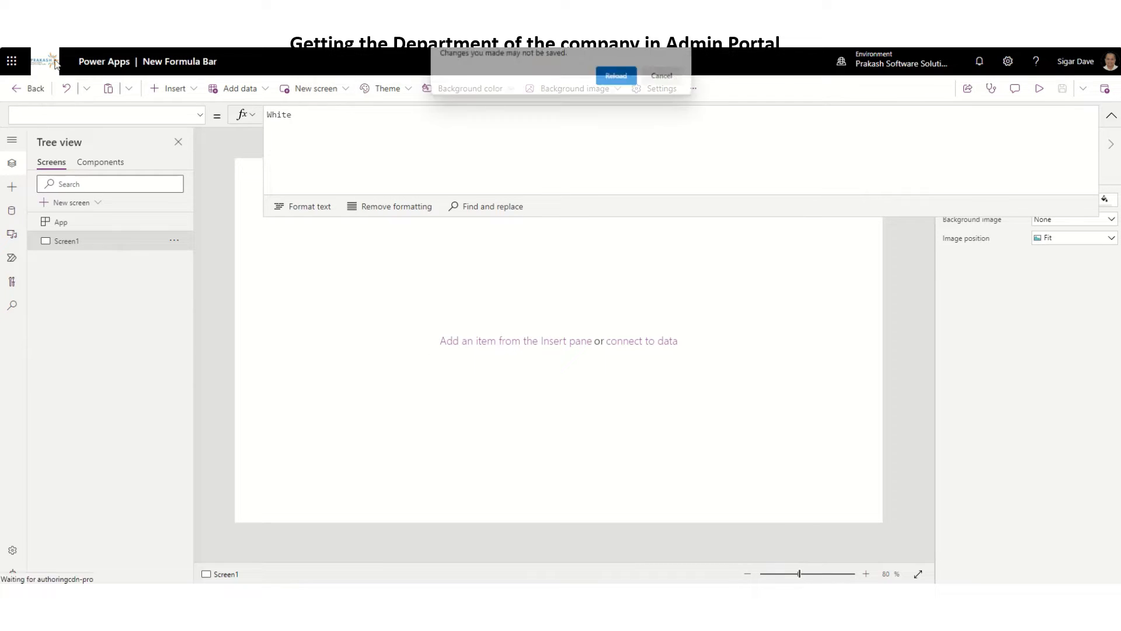
pyautogui.click(616, 75)
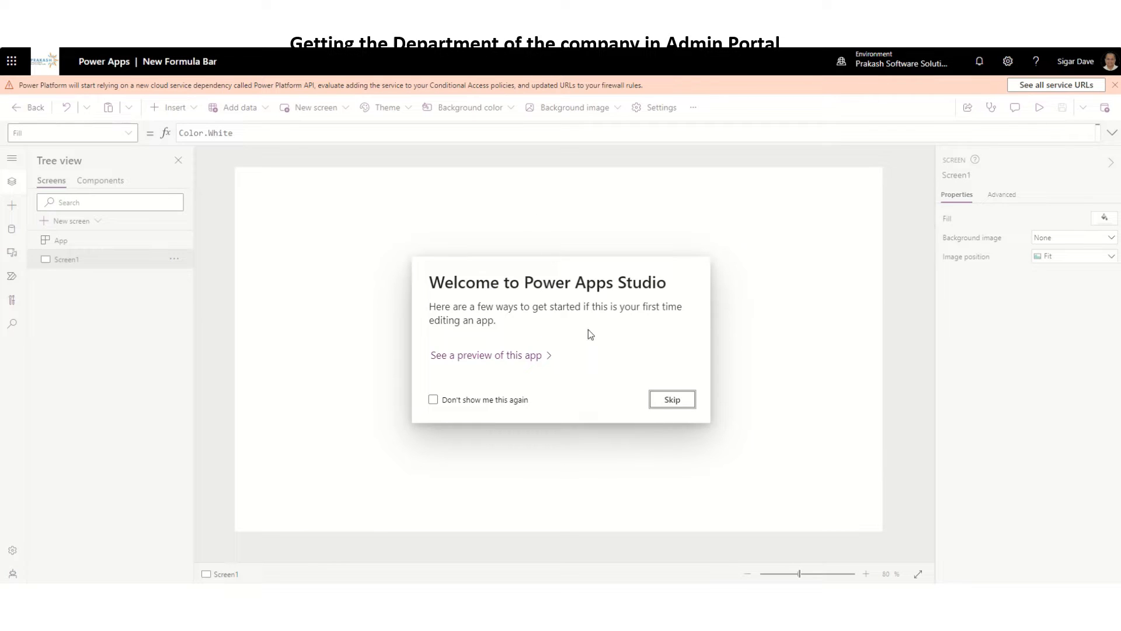
pyautogui.click(672, 400)
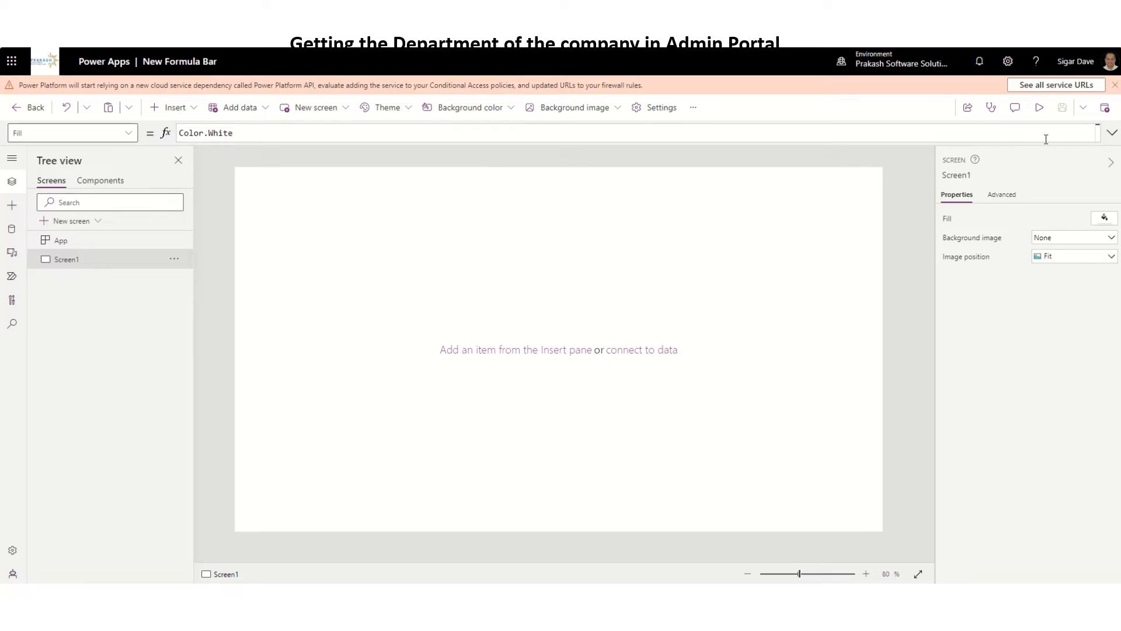
# Expand the new formula bar, inspect its options and the Color.White formula details, and collapse it again
pyautogui.click(1112, 133)
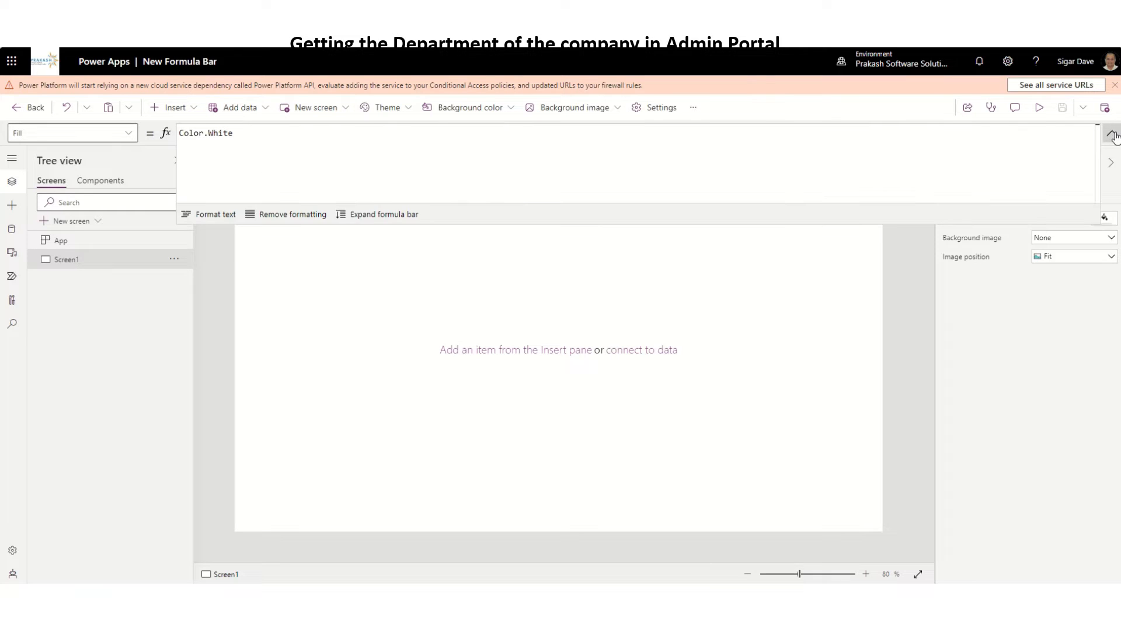
pyautogui.click(373, 157)
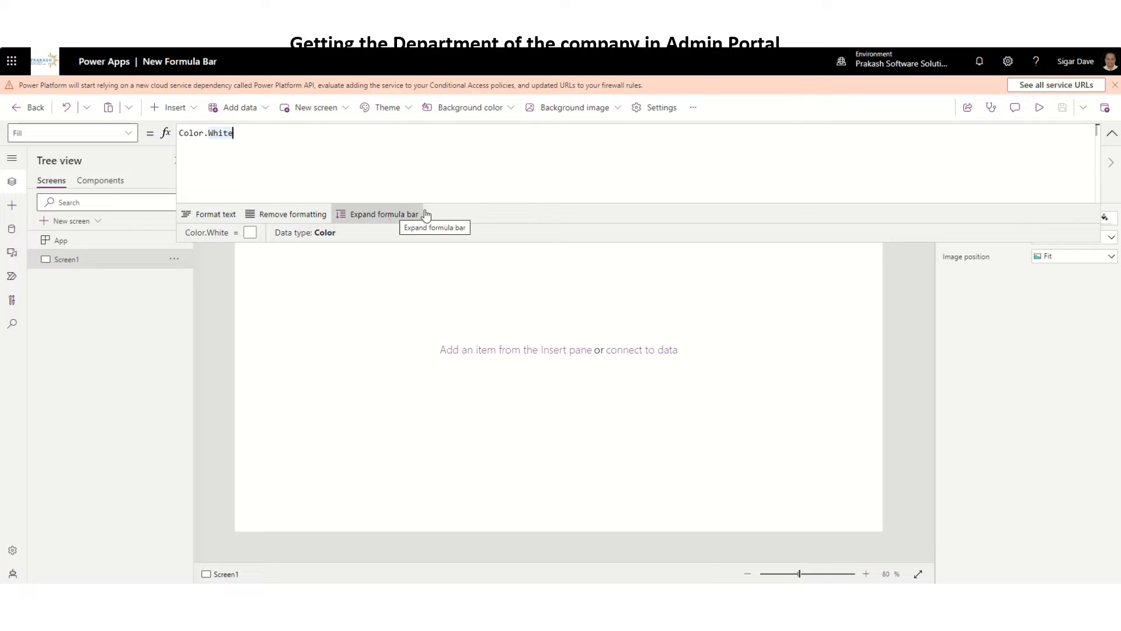
pyautogui.click(803, 300)
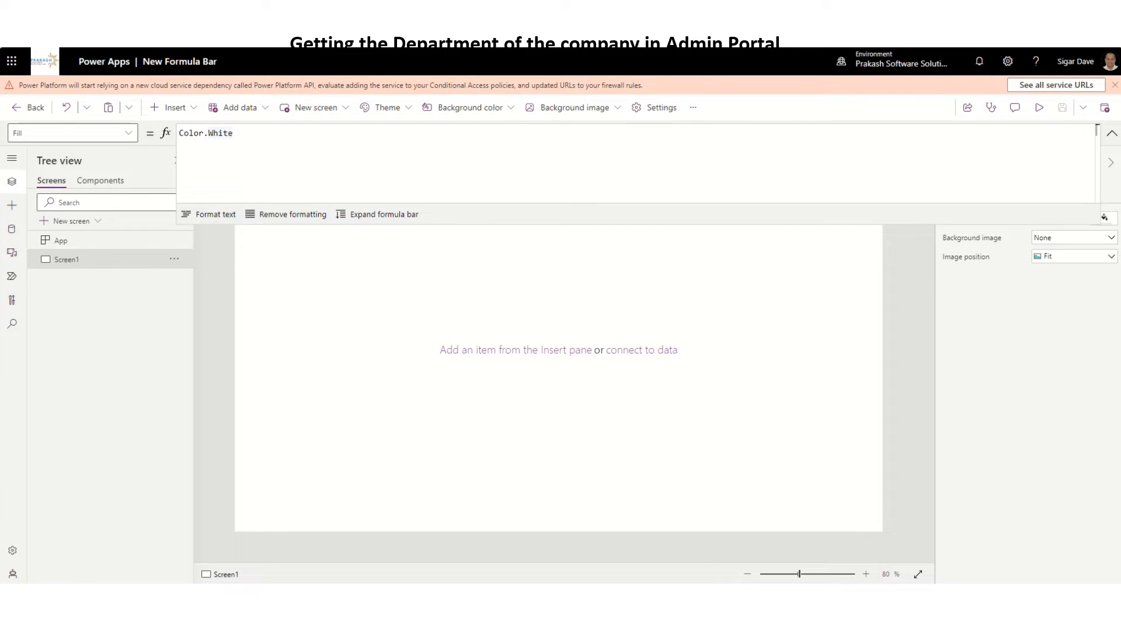
pyautogui.click(1113, 133)
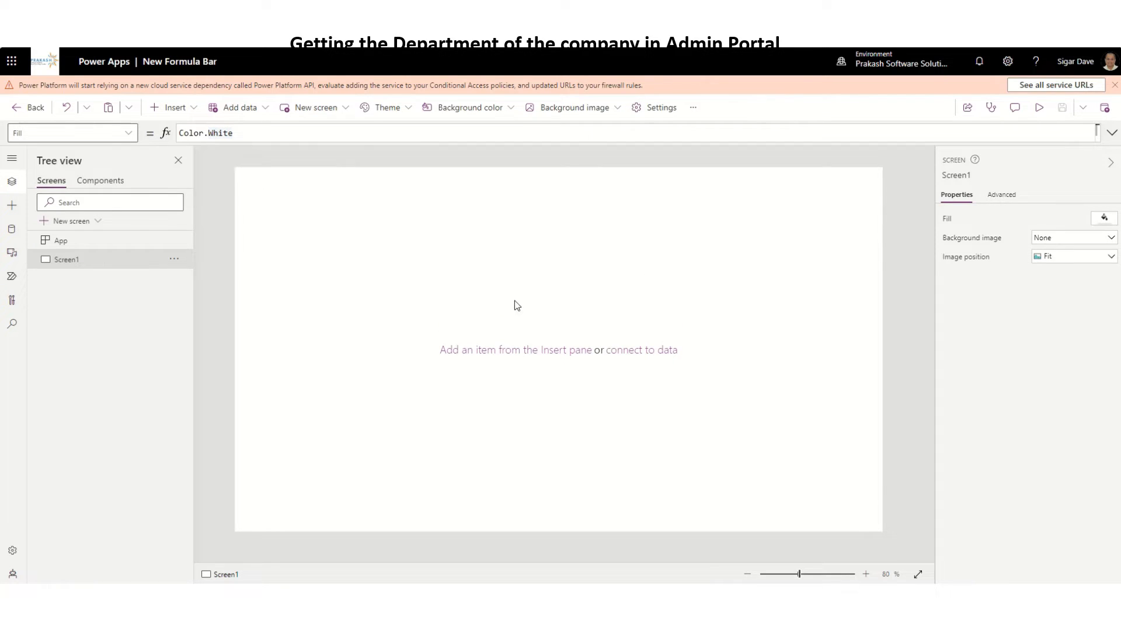
# Insert a button on Screen1 and place it at about X 300, Y 408
pyautogui.click(174, 109)
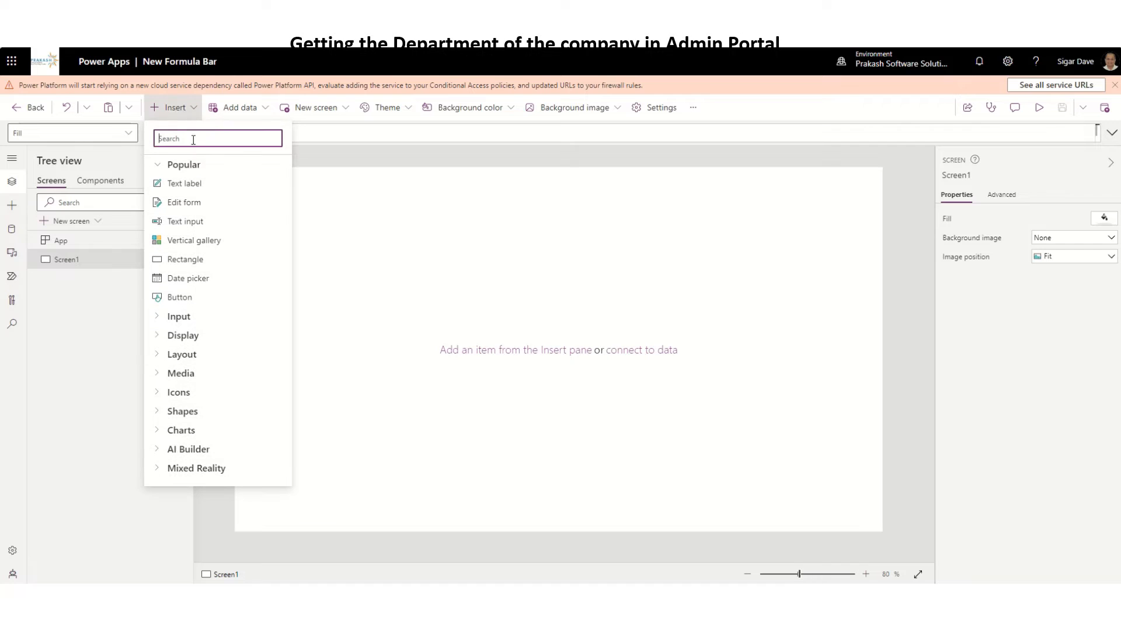
pyautogui.click(177, 298)
pyautogui.moveTo(276, 193); pyautogui.dragTo(401, 369)
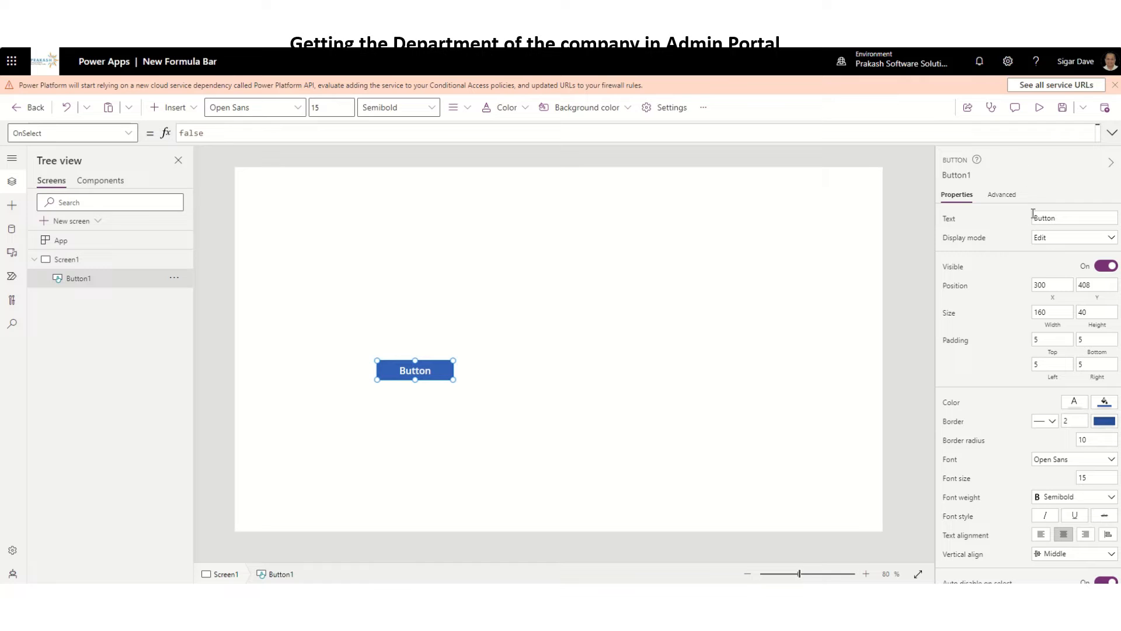
# Examine the button's advanced properties from the action section down through the design formulas
pyautogui.click(1015, 200)
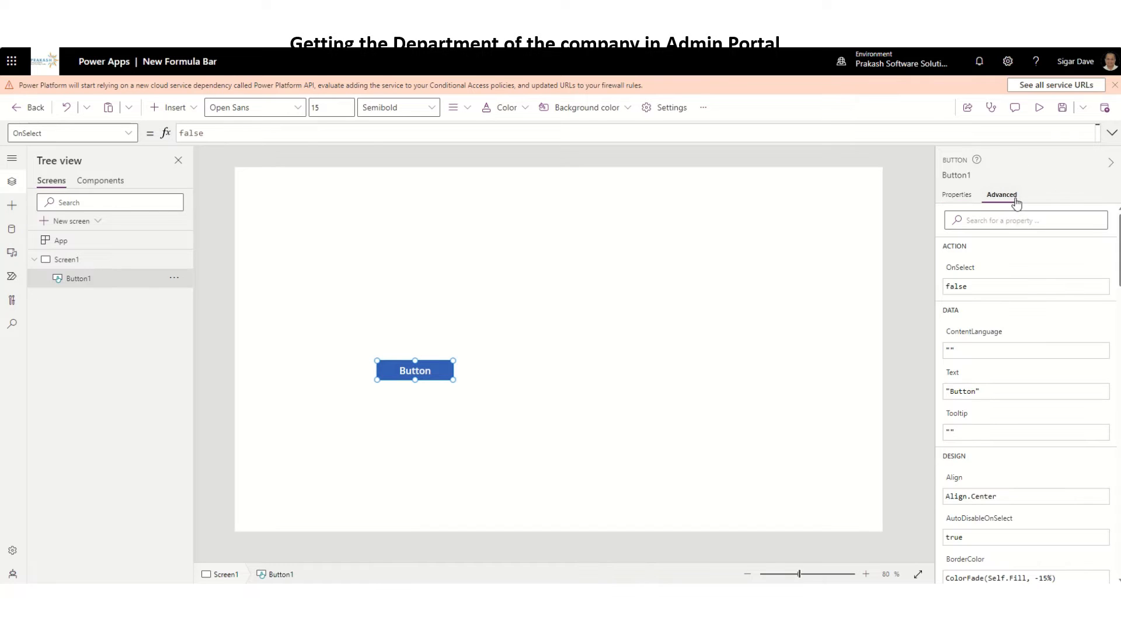
pyautogui.scroll(-4, 1046, 414)
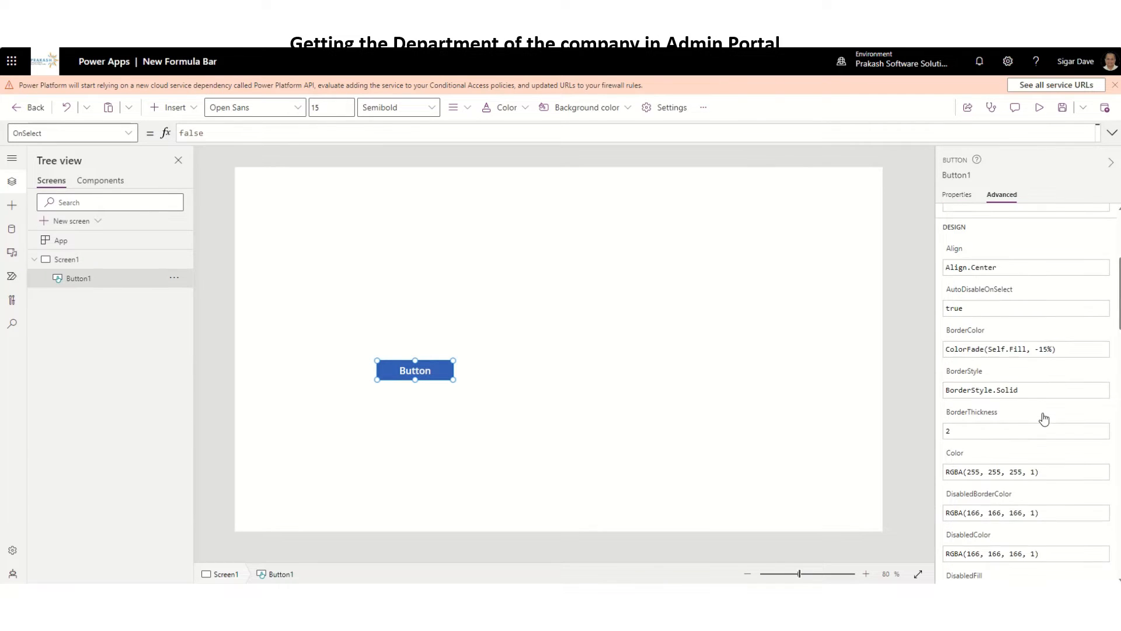
pyautogui.scroll(-6, 1044, 418)
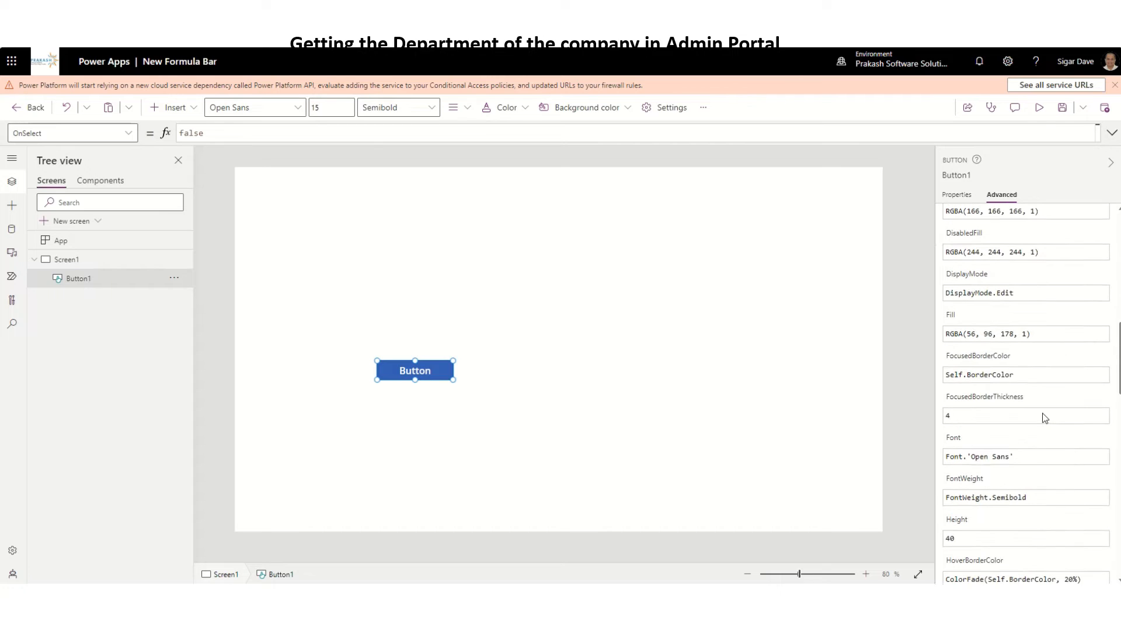
# Replace the button's OnSelect formula with "navi" and show the description of the suggested Navigate function
pyautogui.click(258, 130)
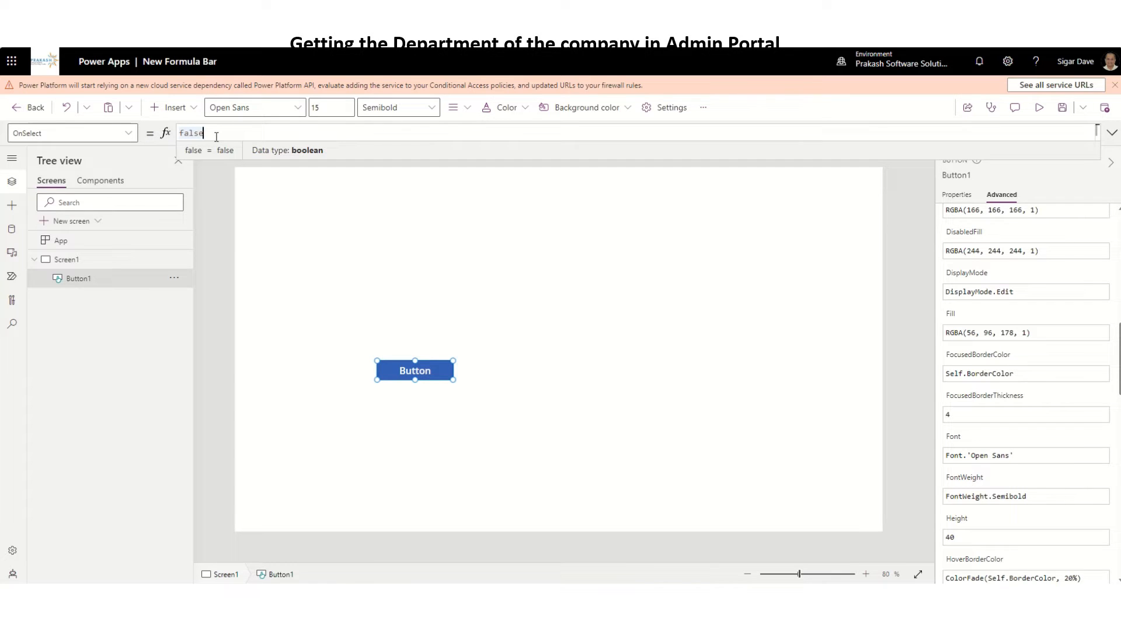
pyautogui.hotkey('ctrl', 'a')
pyautogui.press('BackSpace')
pyautogui.write('navi')
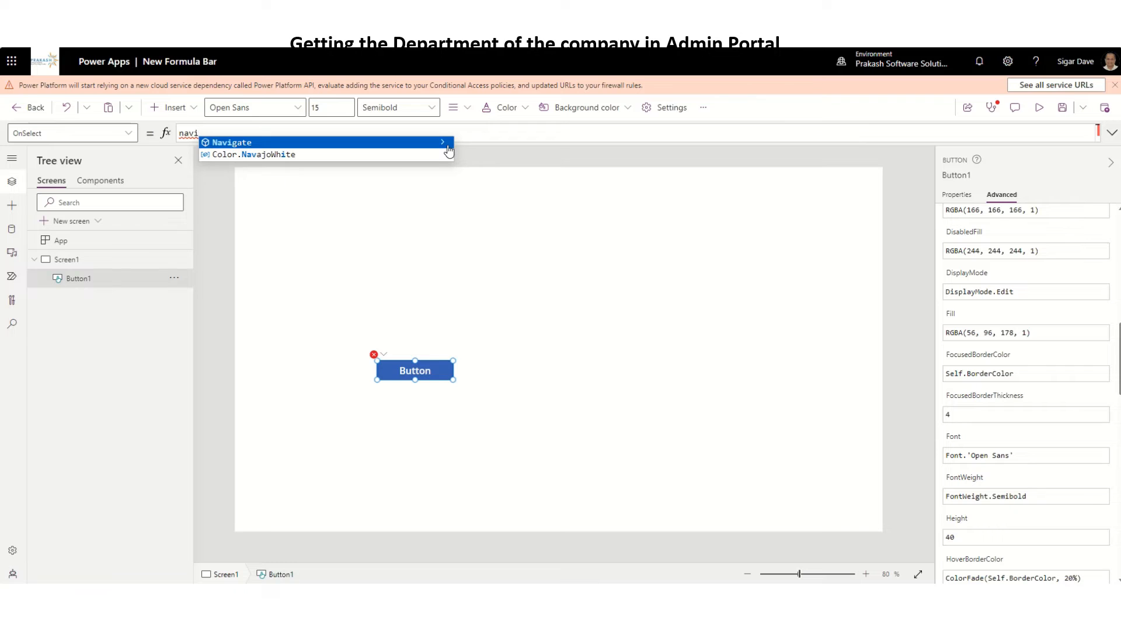
pyautogui.click(446, 144)
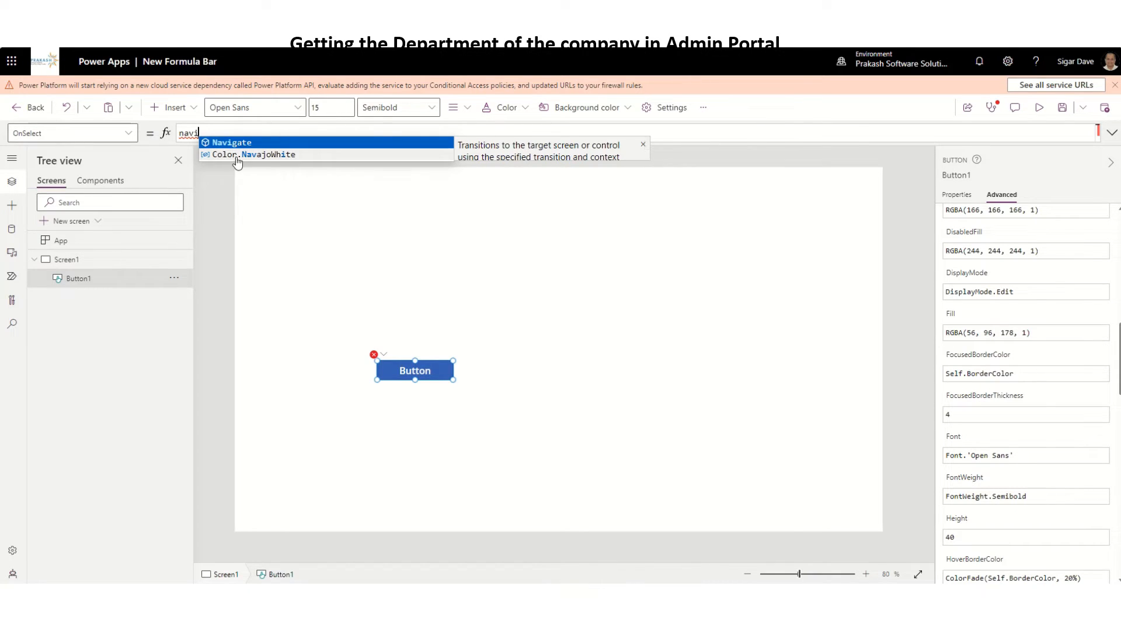
# Rewrite the button's OnSelect formula as "Navigate(" and expand the formula bar to show the target screen suggestions
pyautogui.moveTo(227, 133); pyautogui.dragTo(139, 134)
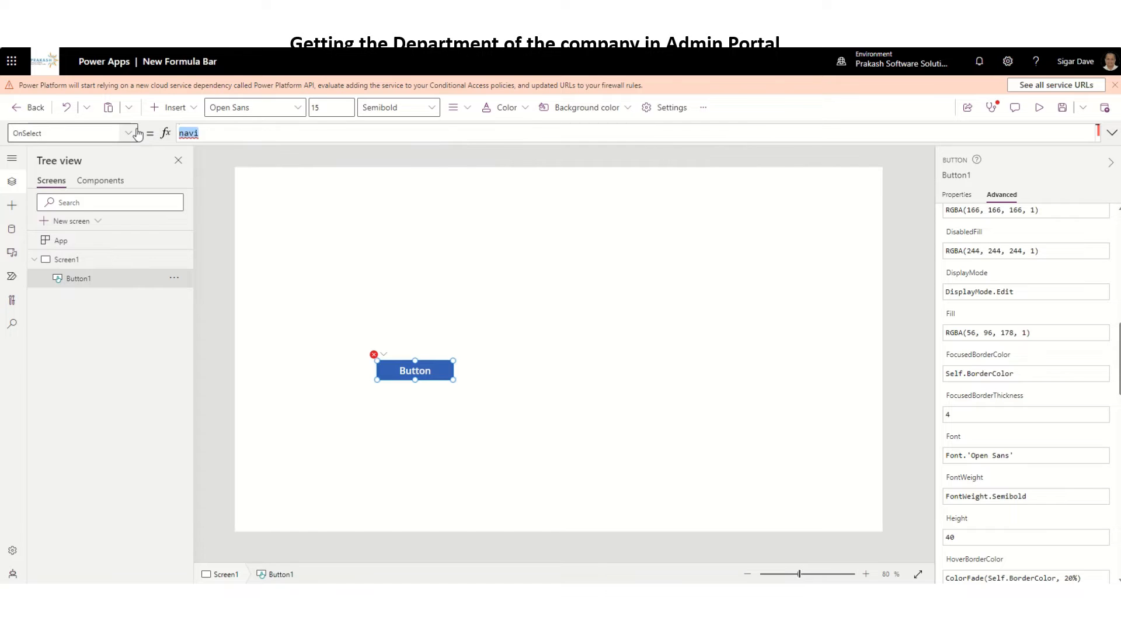
pyautogui.write('Nav')
pyautogui.press('Tab')
pyautogui.write('(')
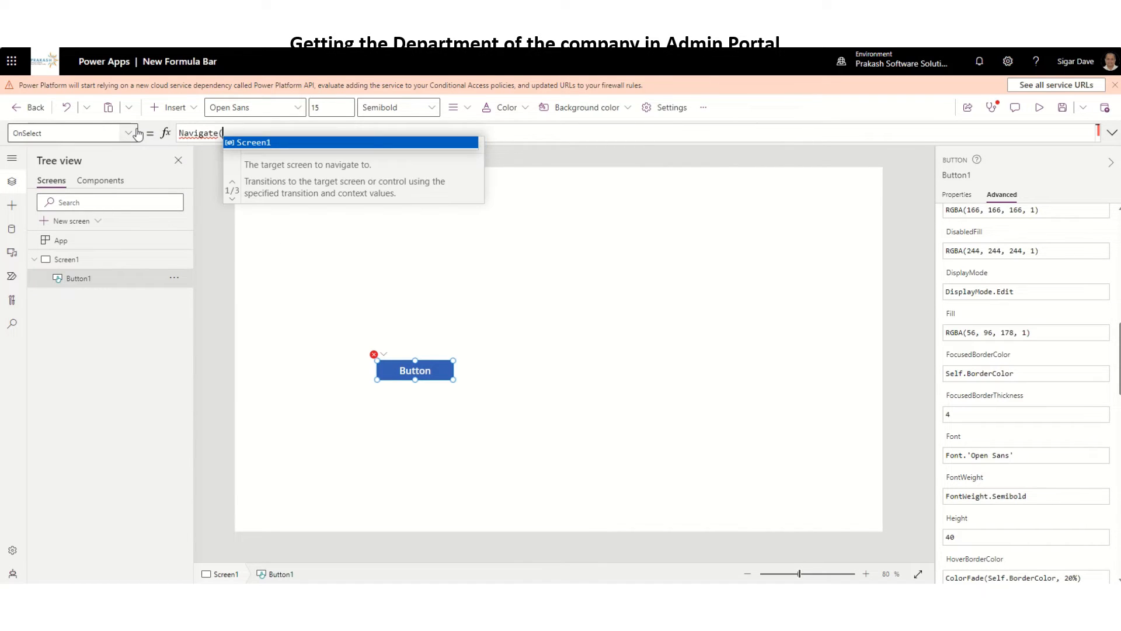
pyautogui.click(1112, 133)
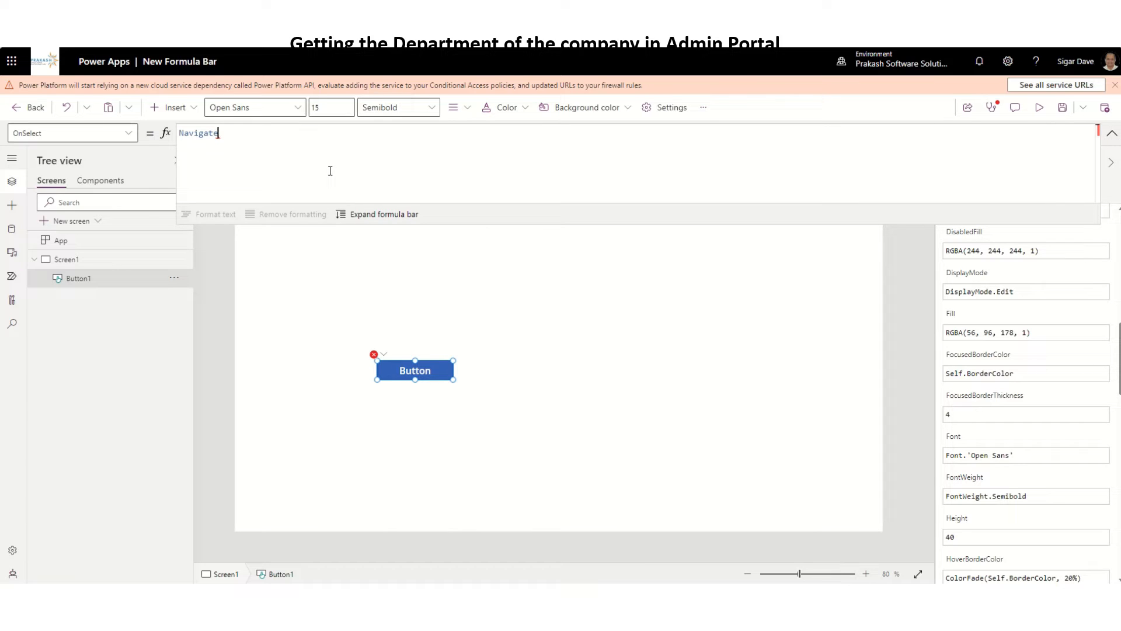
pyautogui.write('(')
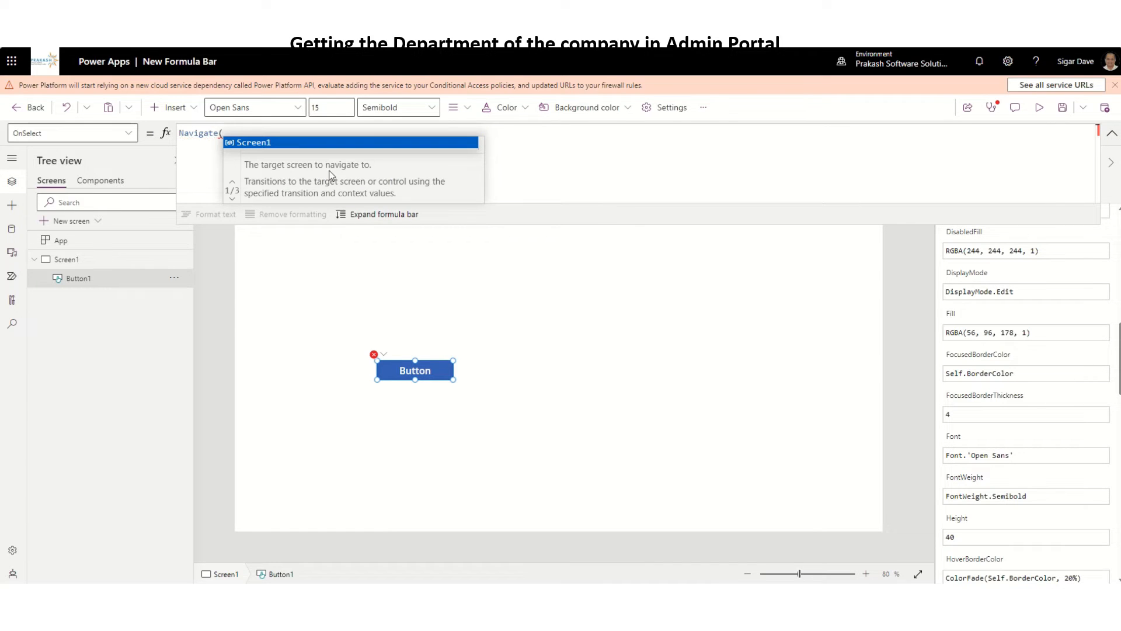
# Leave the unfinished formula and add a new blank screen to the app
pyautogui.click(282, 270)
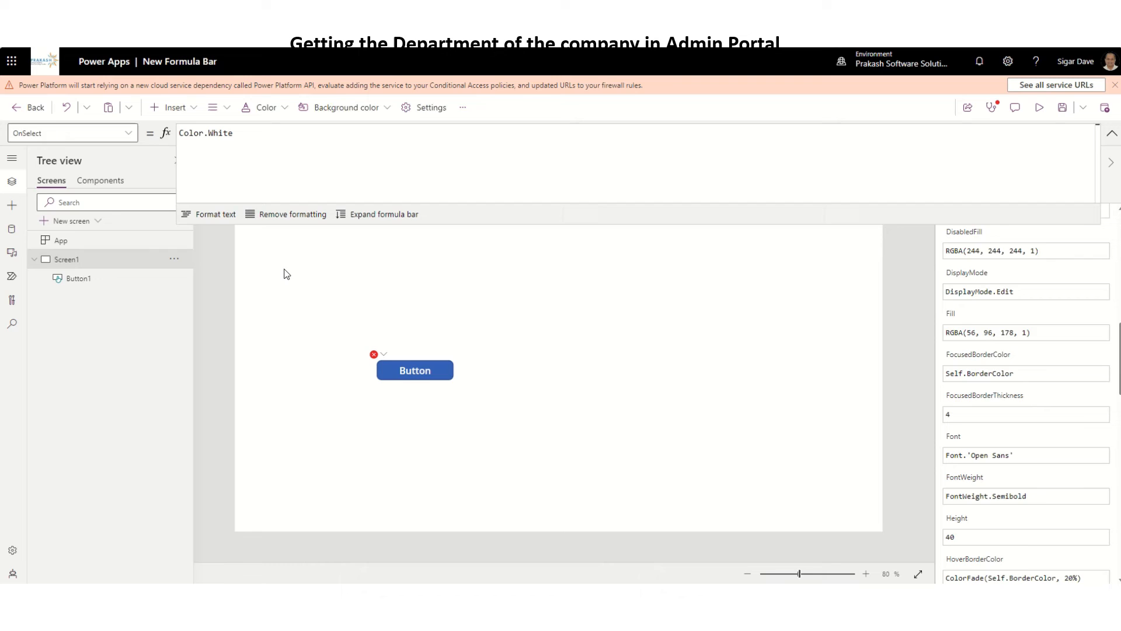
pyautogui.click(70, 223)
pyautogui.click(103, 308)
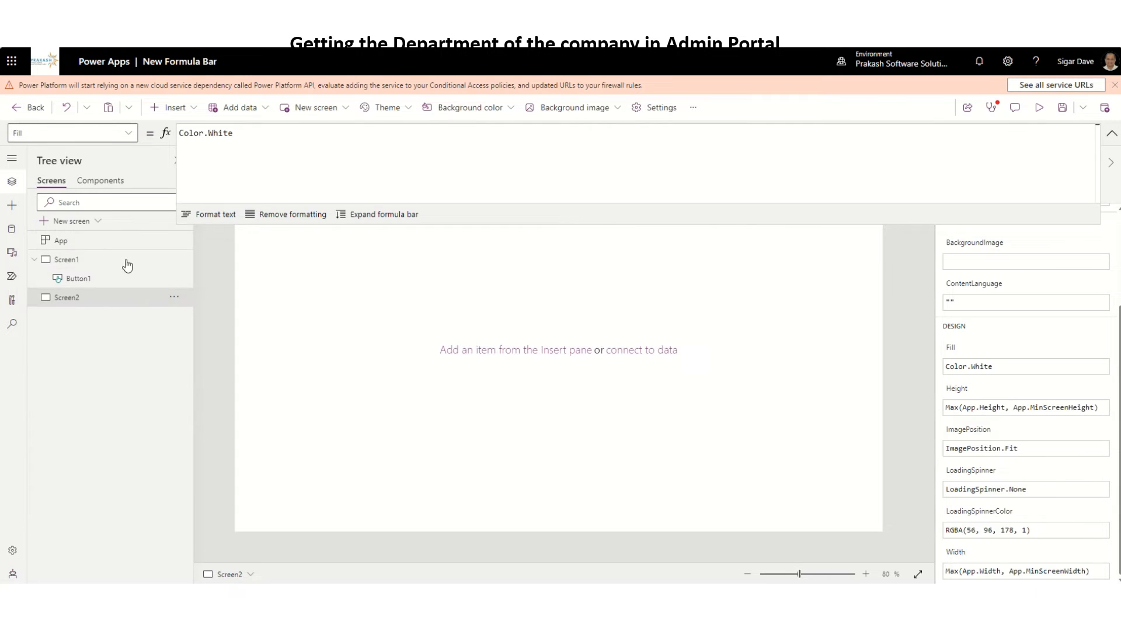
# Complete Button1's OnSelect formula as Navigate(Screen2)
pyautogui.click(81, 279)
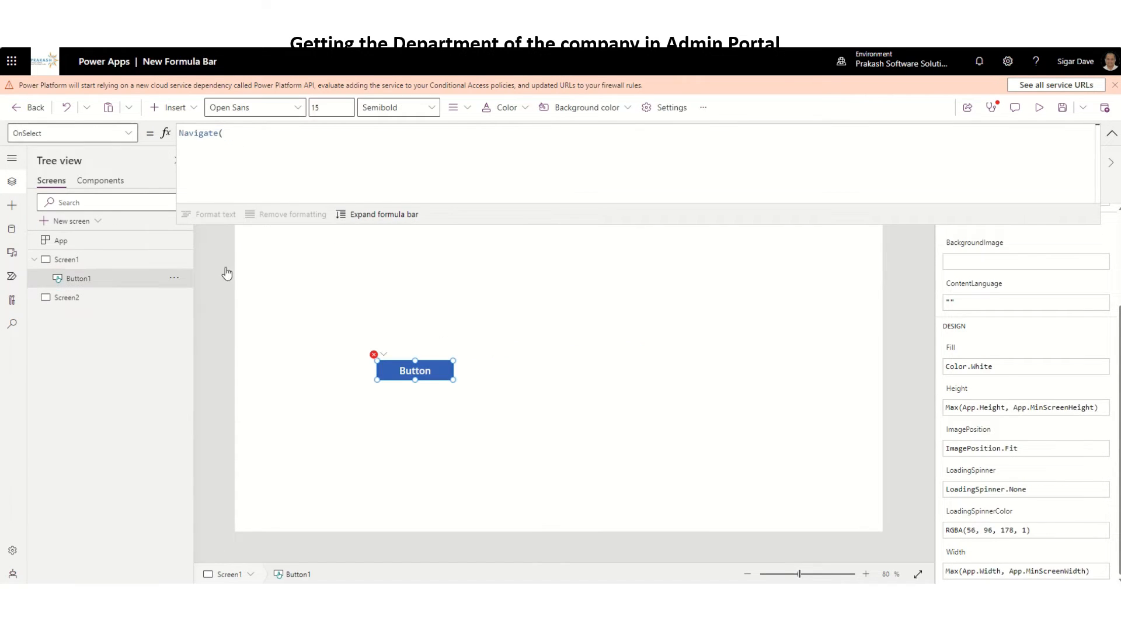
pyautogui.write('(')
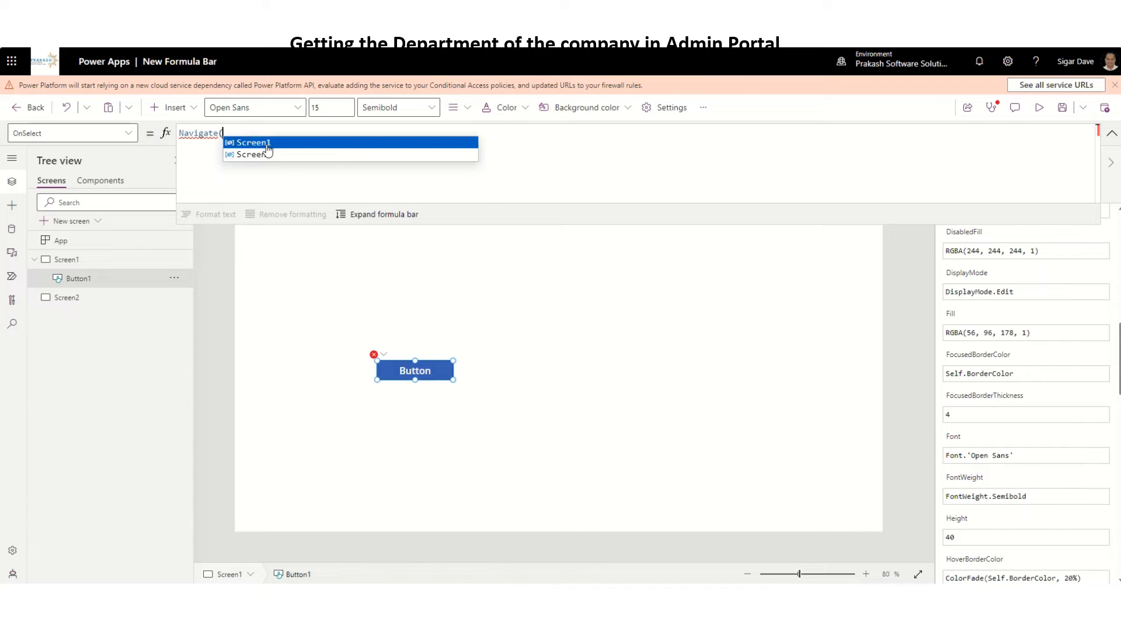
pyautogui.click(268, 153)
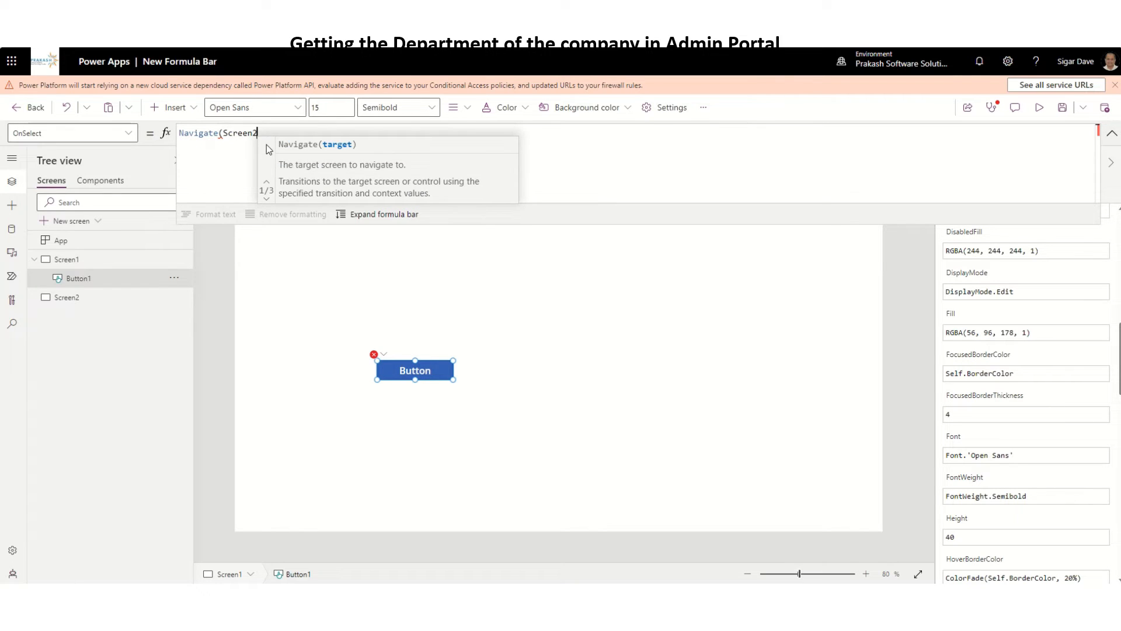
pyautogui.write(')')
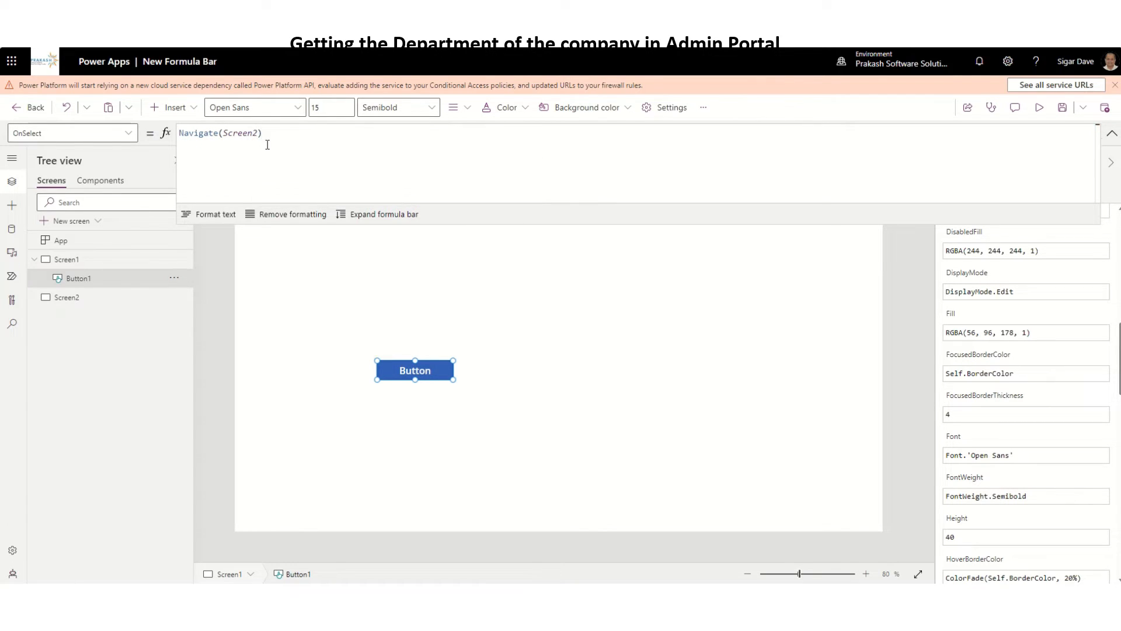
# Change the navigation target in the button's OnSelect formula to the nonexistent Screen3
pyautogui.click(258, 133)
pyautogui.press('BackSpace')
pyautogui.write('3')
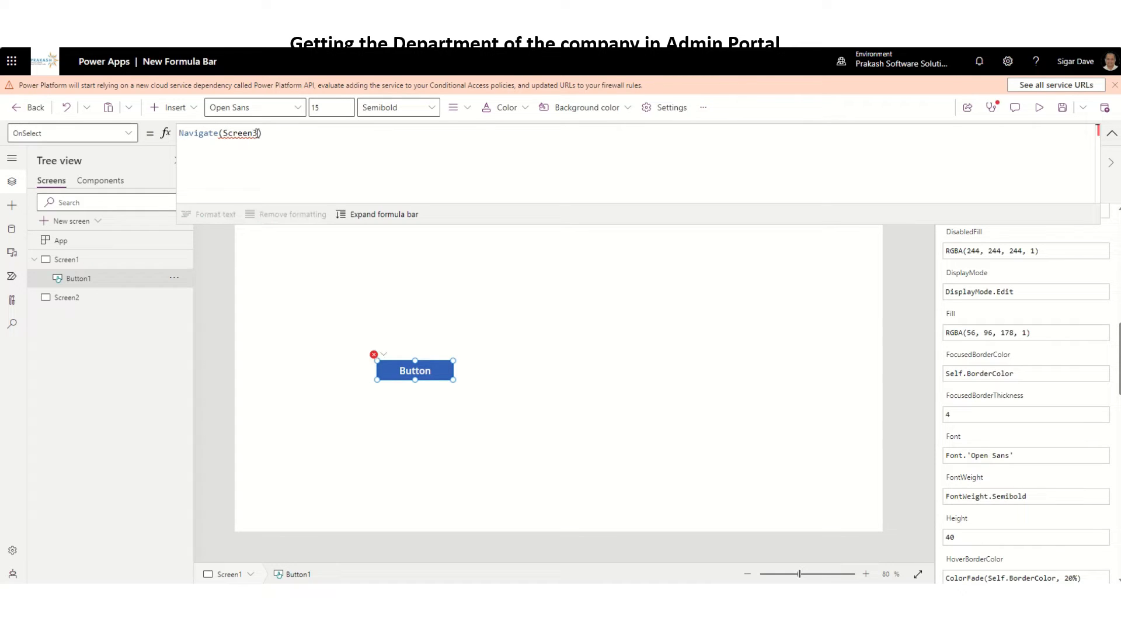
pyautogui.click(611, 303)
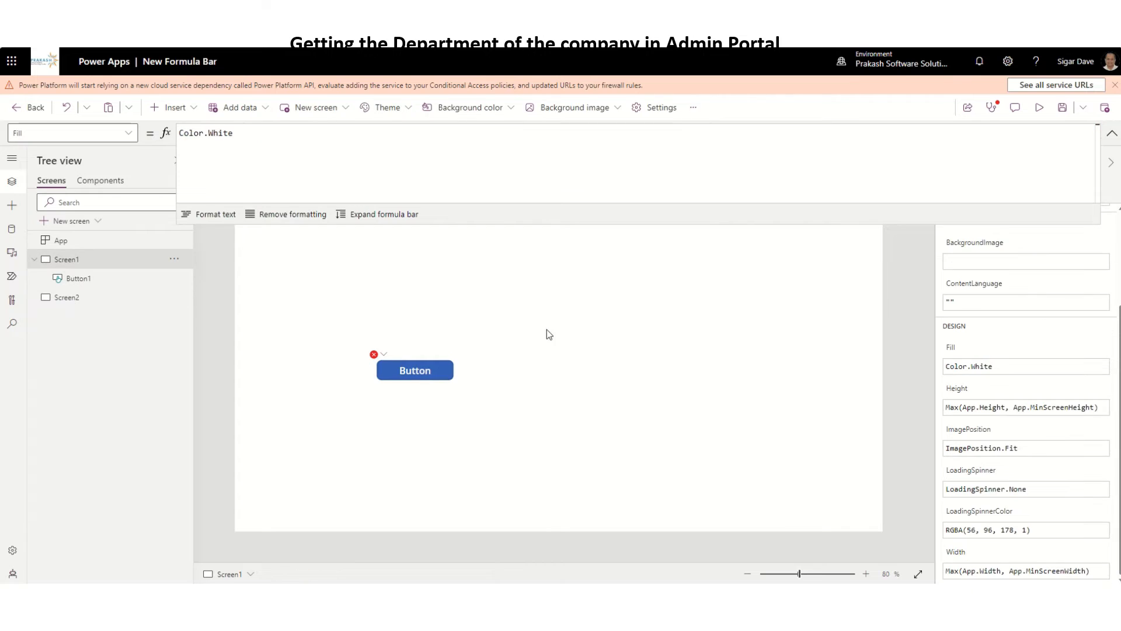
# Inspect the error on the button's Navigate(Screen3) formula and collapse the formula bar
pyautogui.click(398, 363)
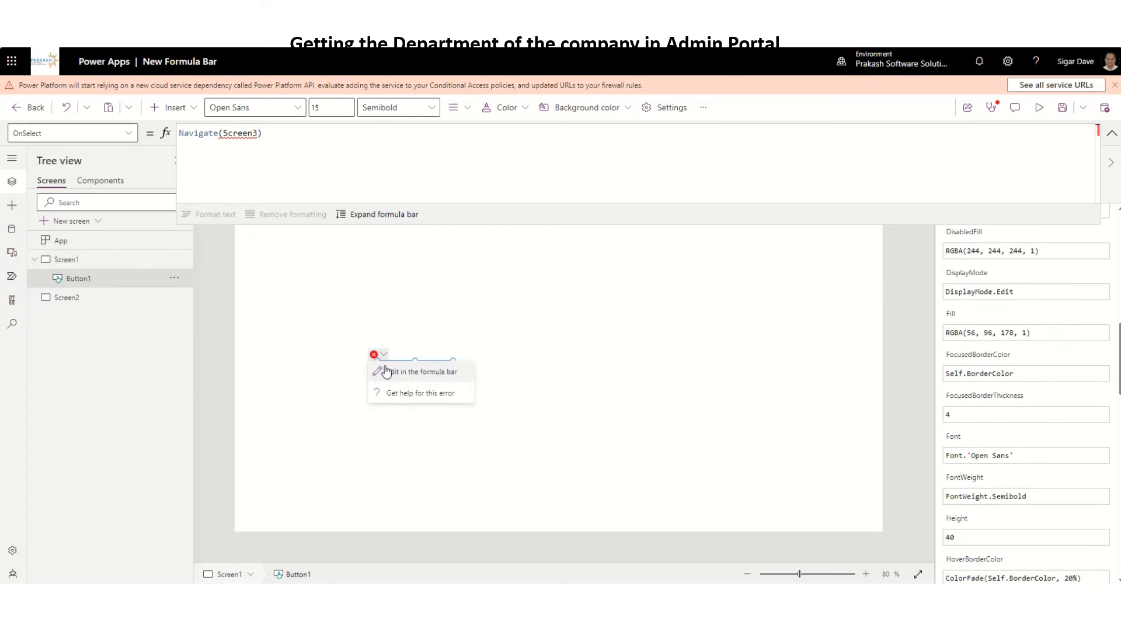
pyautogui.moveTo(232, 133)
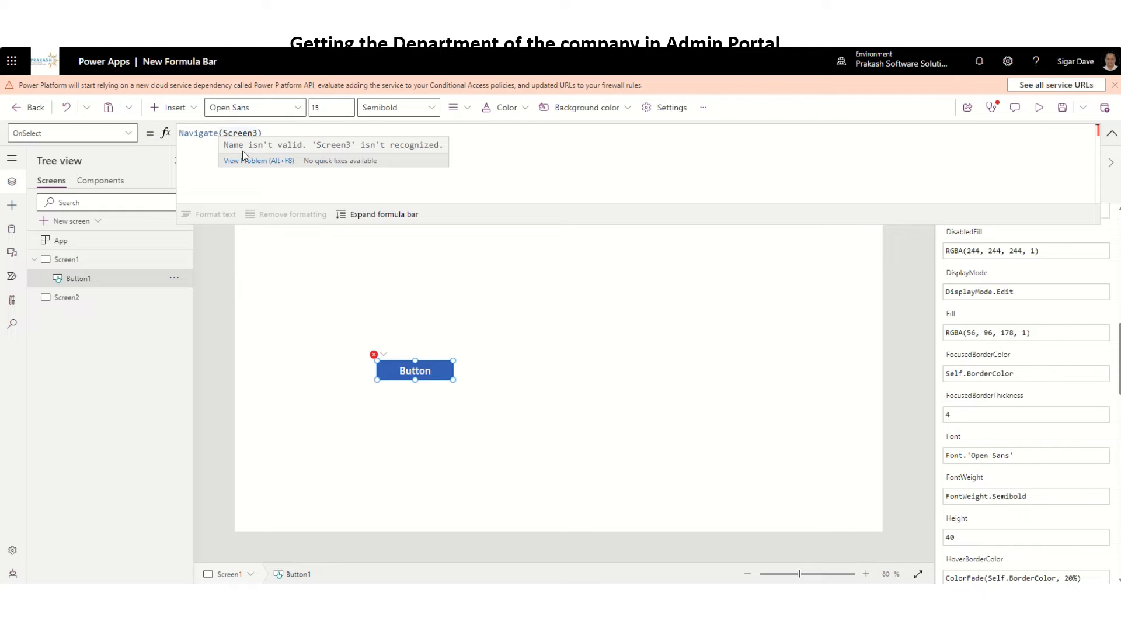
pyautogui.moveTo(224, 145); pyautogui.dragTo(425, 144)
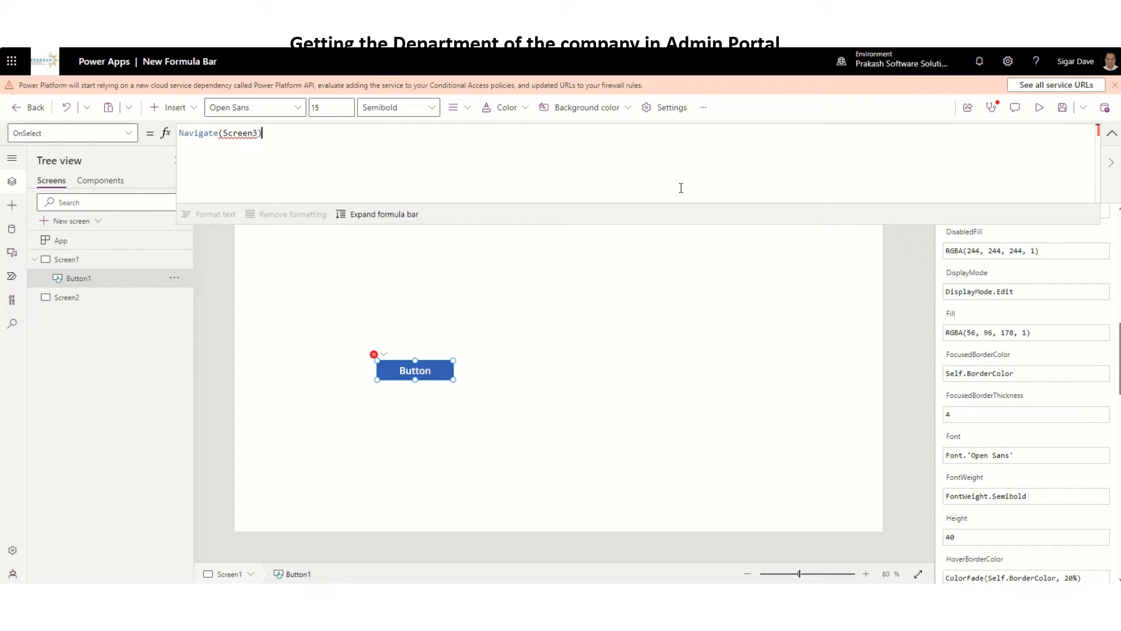
pyautogui.click(1112, 133)
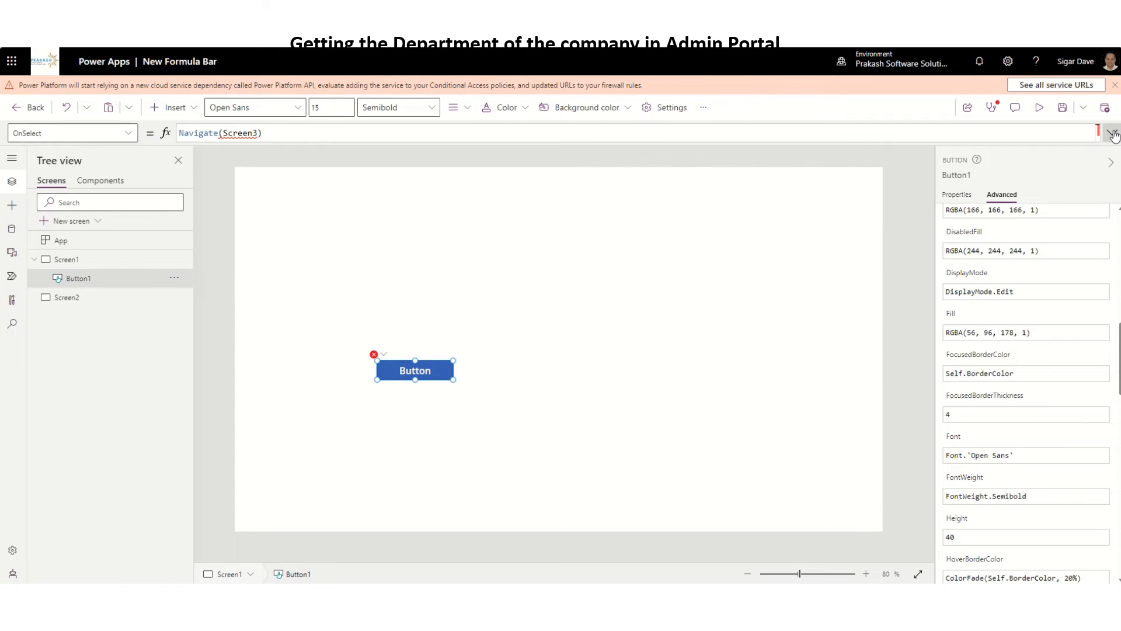
# Correct the OnSelect formula to Navigate(Screen2) in the button's advanced properties
pyautogui.scroll(-10, 994, 372)
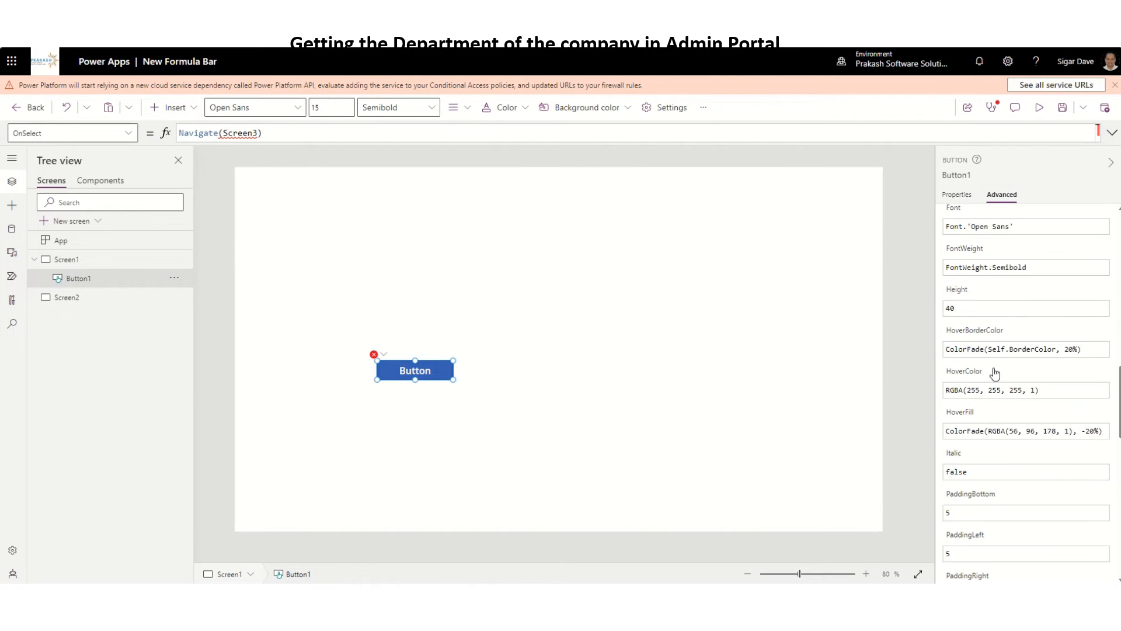
pyautogui.scroll(-5, 997, 372)
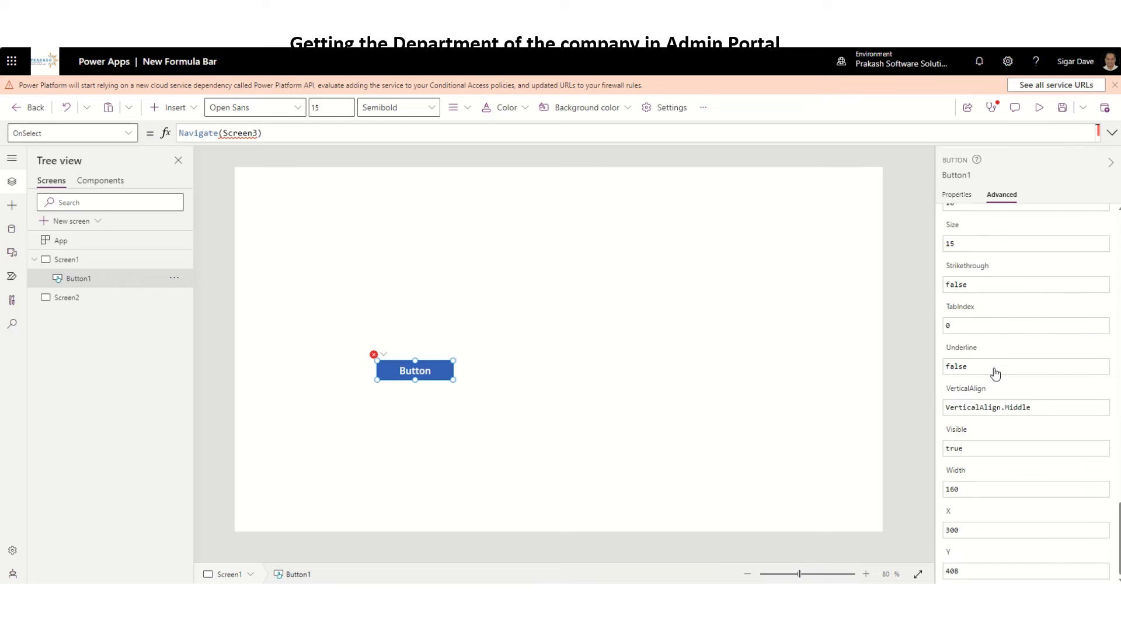
pyautogui.scroll(10, 998, 373)
pyautogui.scroll(10, 997, 373)
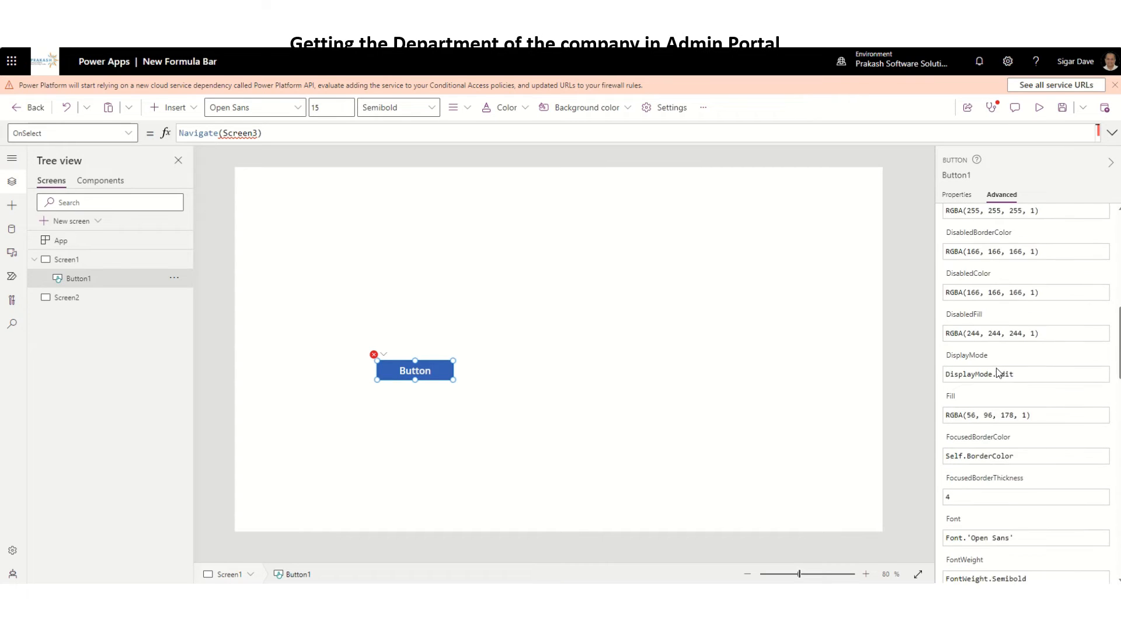
pyautogui.scroll(5, 997, 367)
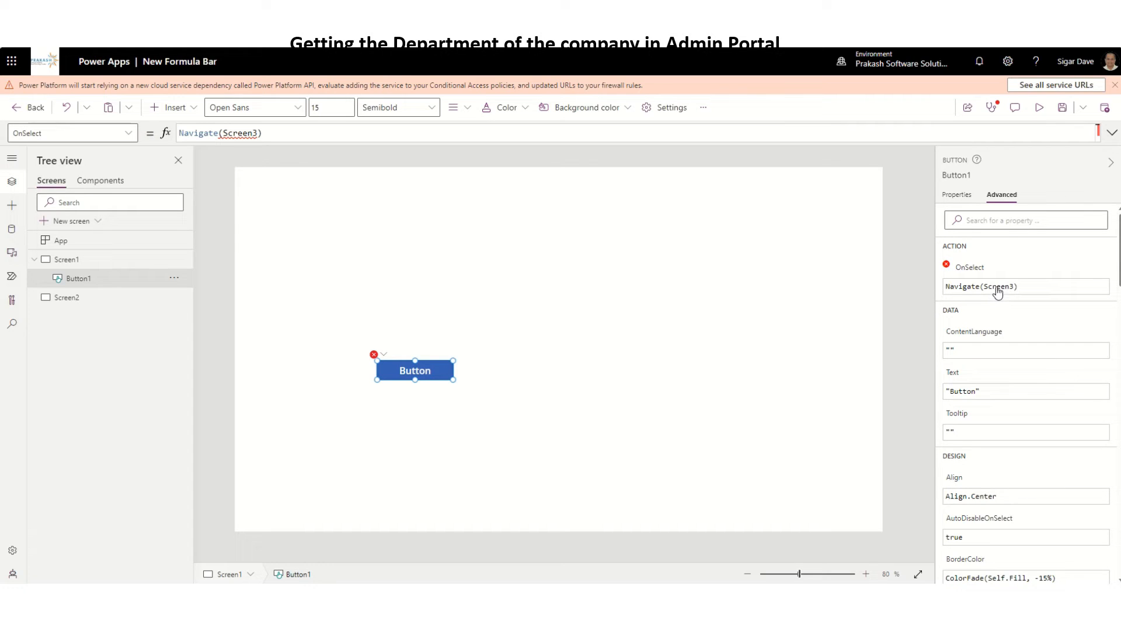
pyautogui.click(1012, 289)
pyautogui.press('BackSpace')
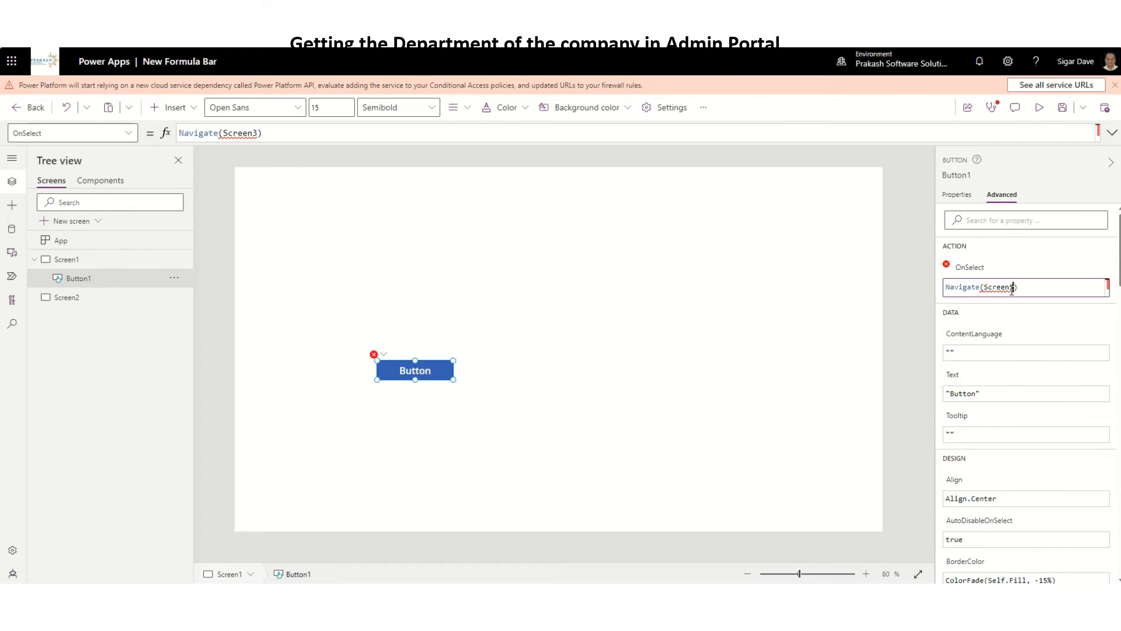
pyautogui.write('2')
pyautogui.click(1009, 304)
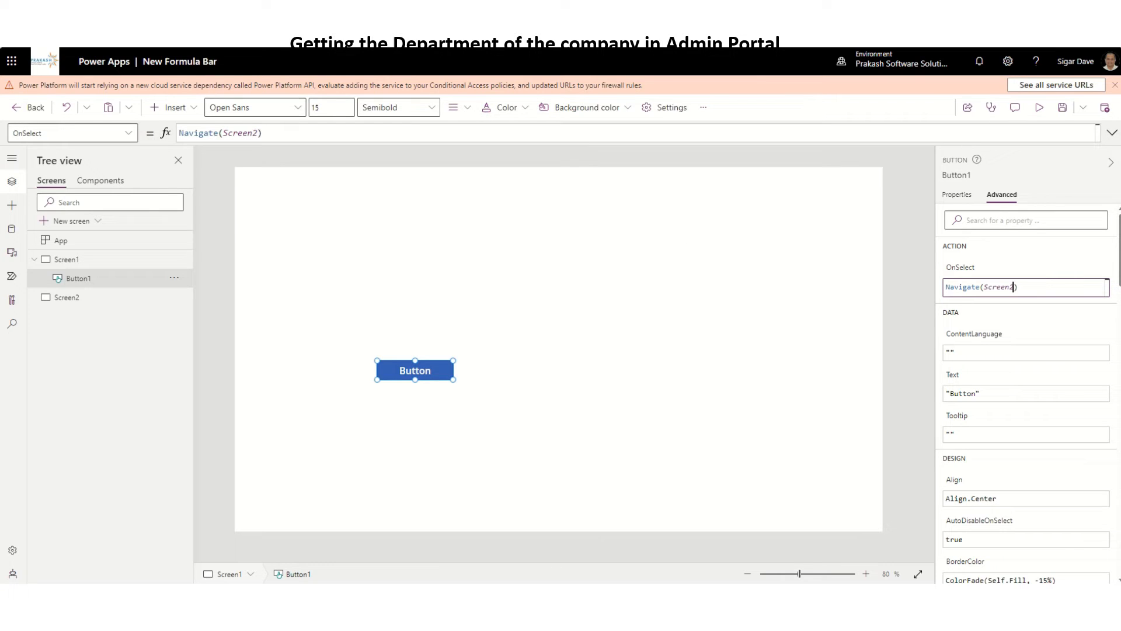
# Expand the formula bar and add a second OnSelect statement that sets the global variable lblName to a person's first name in quotes
pyautogui.click(1112, 133)
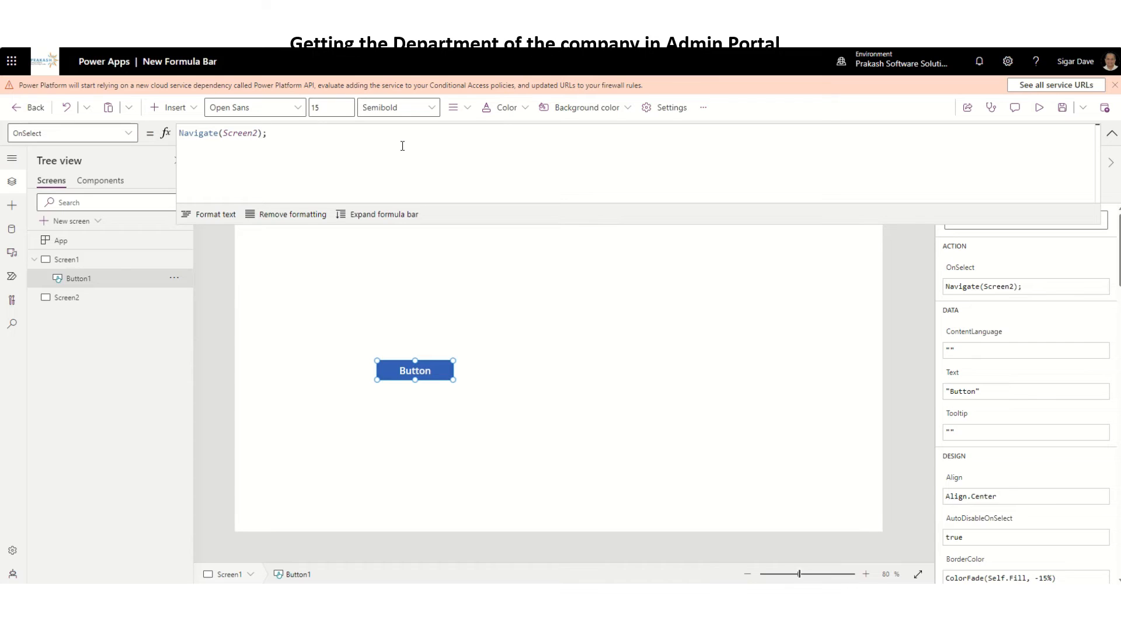
pyautogui.press('Return')
pyautogui.write('Set')
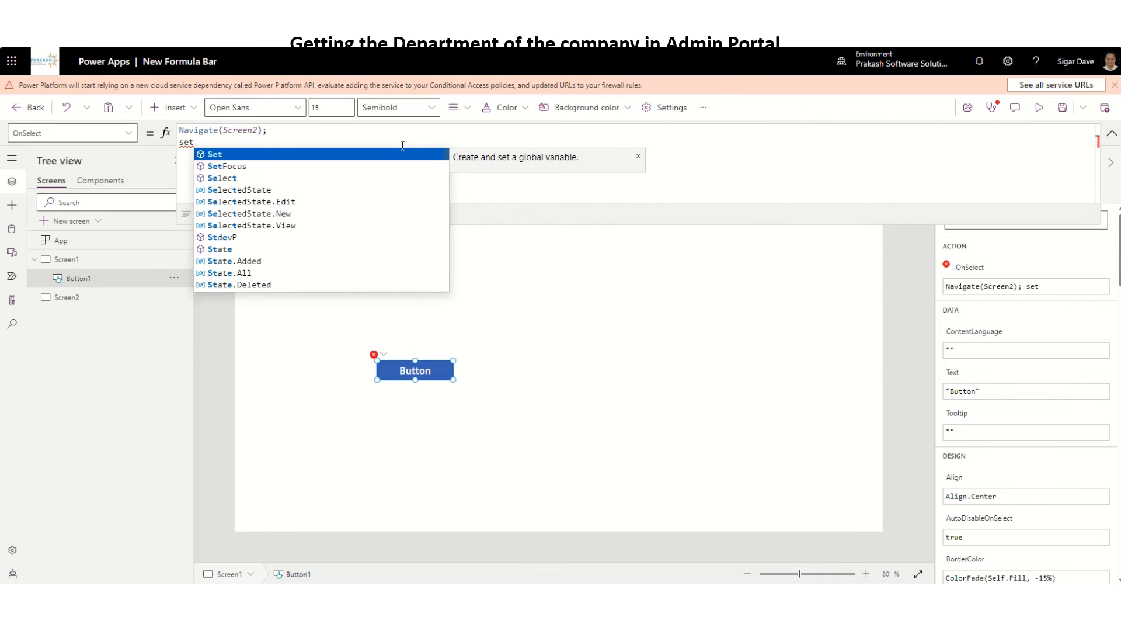
pyautogui.write('(')
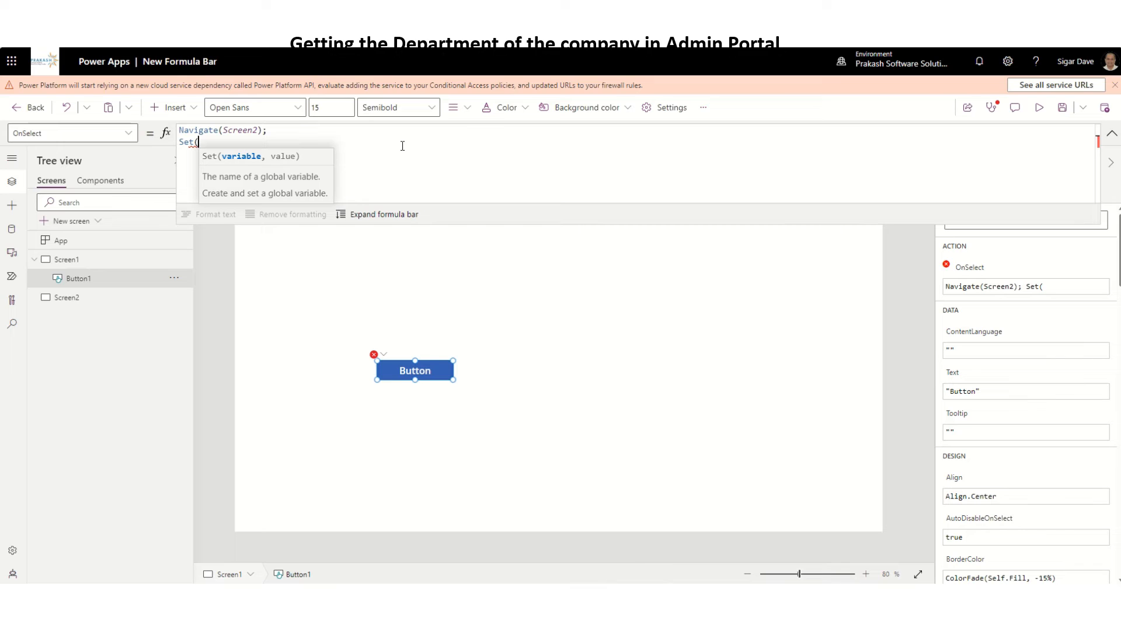
pyautogui.write('lblName')
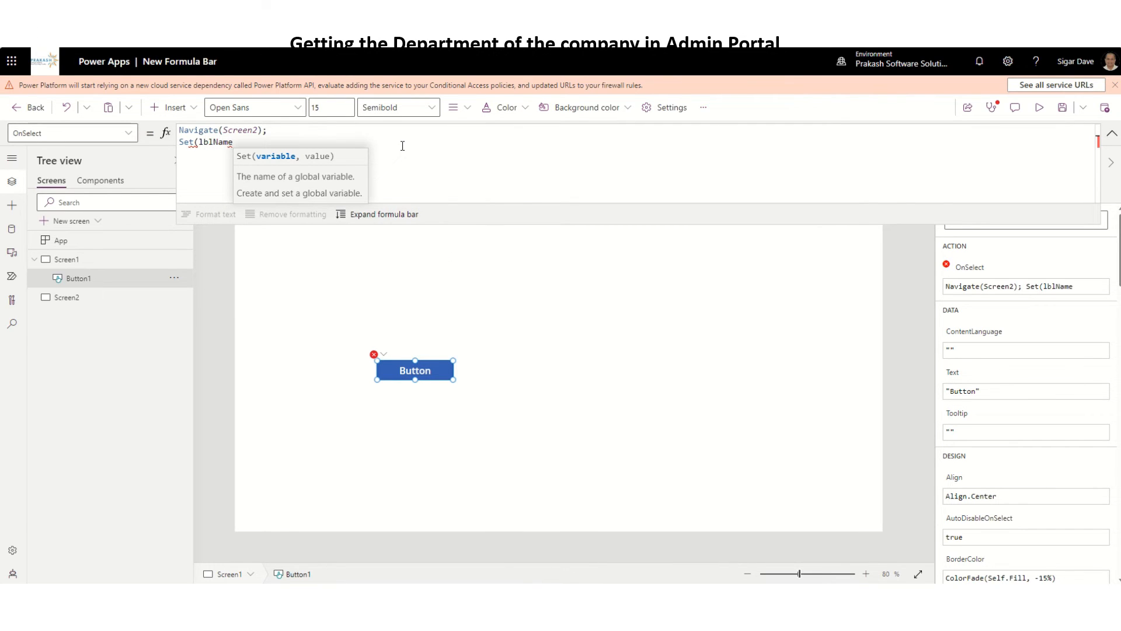
pyautogui.write(',"Sigar')
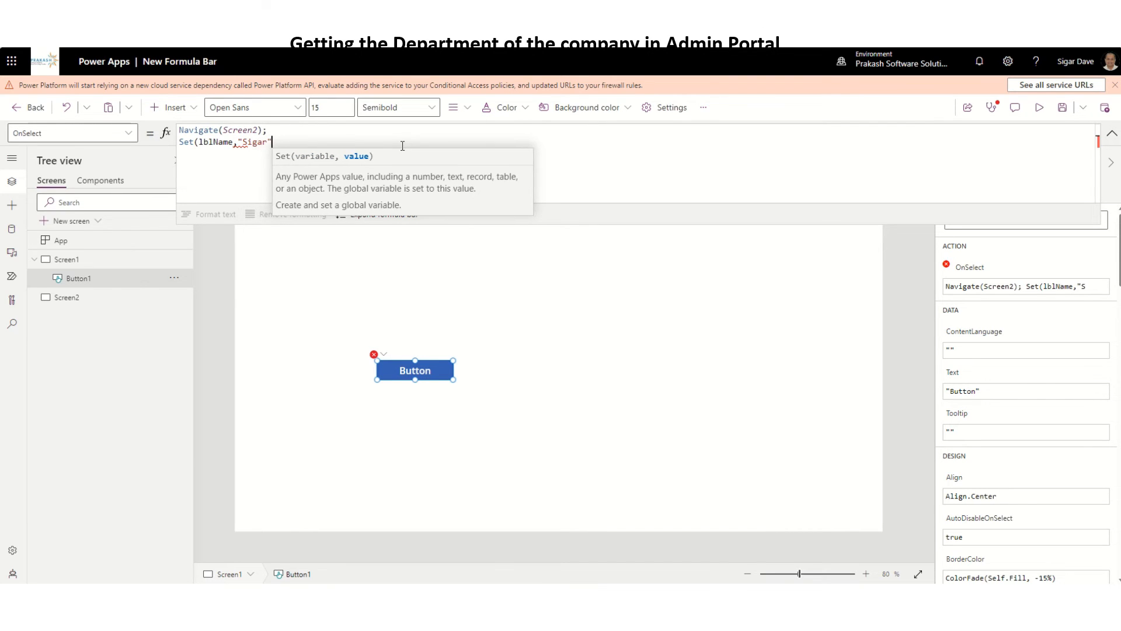
pyautogui.write('");')
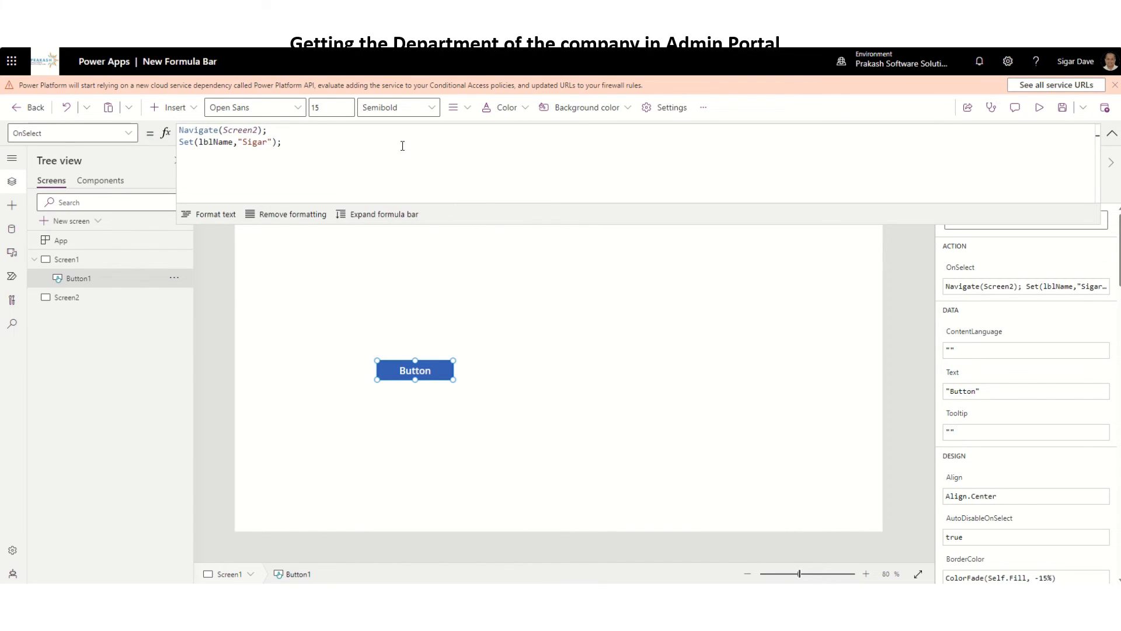
# Insert a text label on Screen1 and collapse the formula bar
pyautogui.click(541, 252)
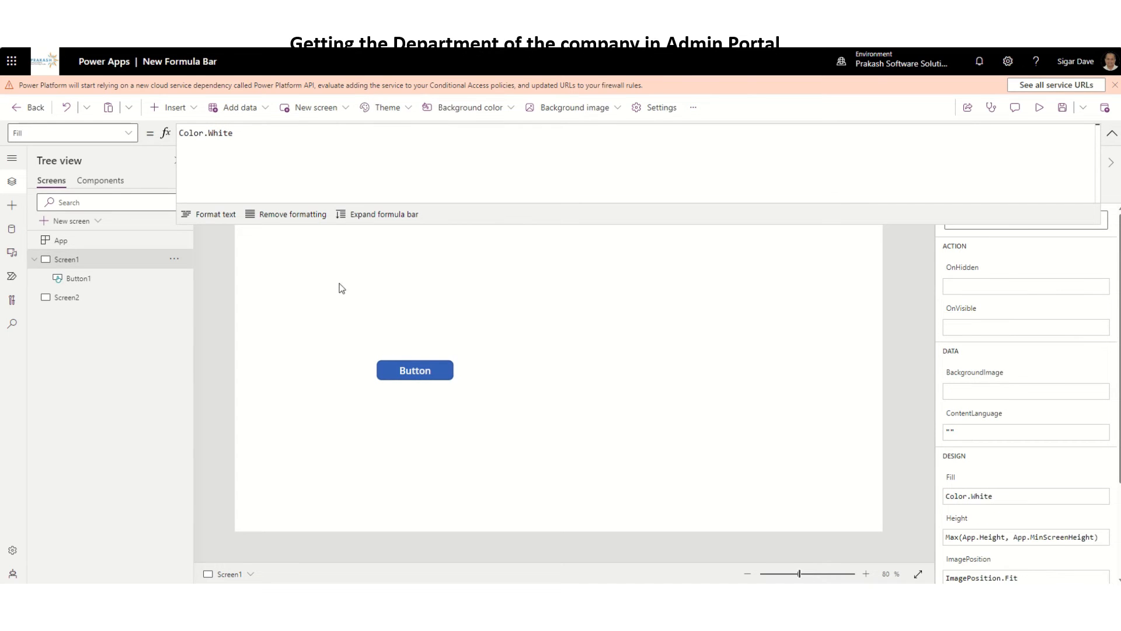
pyautogui.click(174, 108)
pyautogui.click(187, 186)
pyautogui.click(386, 303)
pyautogui.click(1112, 133)
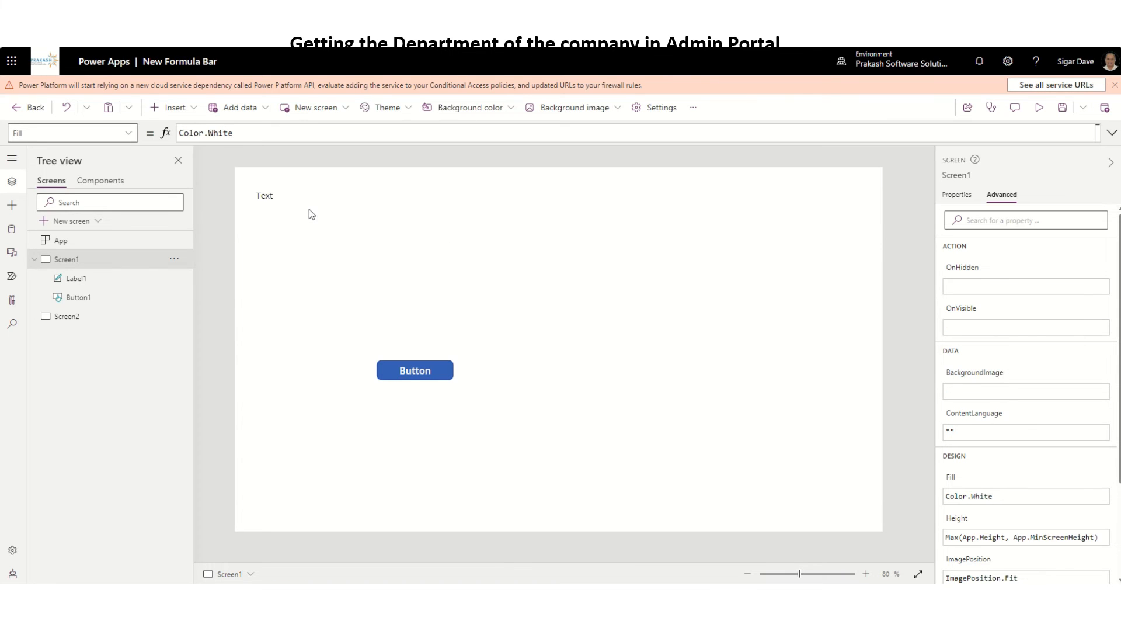
# Replace the Text property of the label on Screen1 with the variable lblName
pyautogui.click(298, 198)
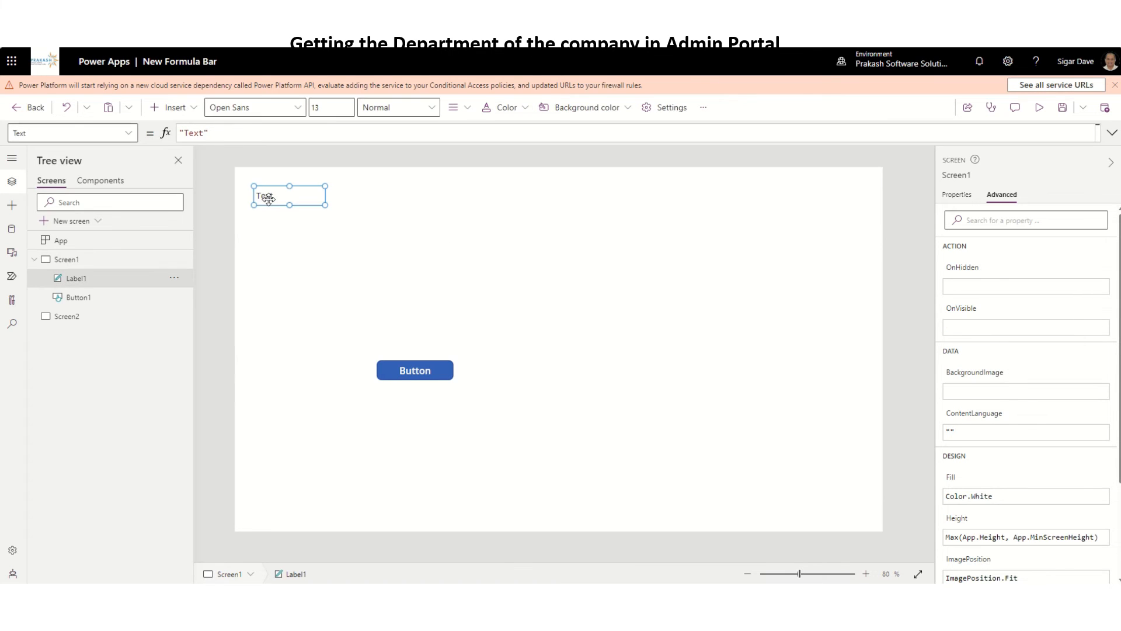
pyautogui.click(952, 196)
pyautogui.click(1005, 196)
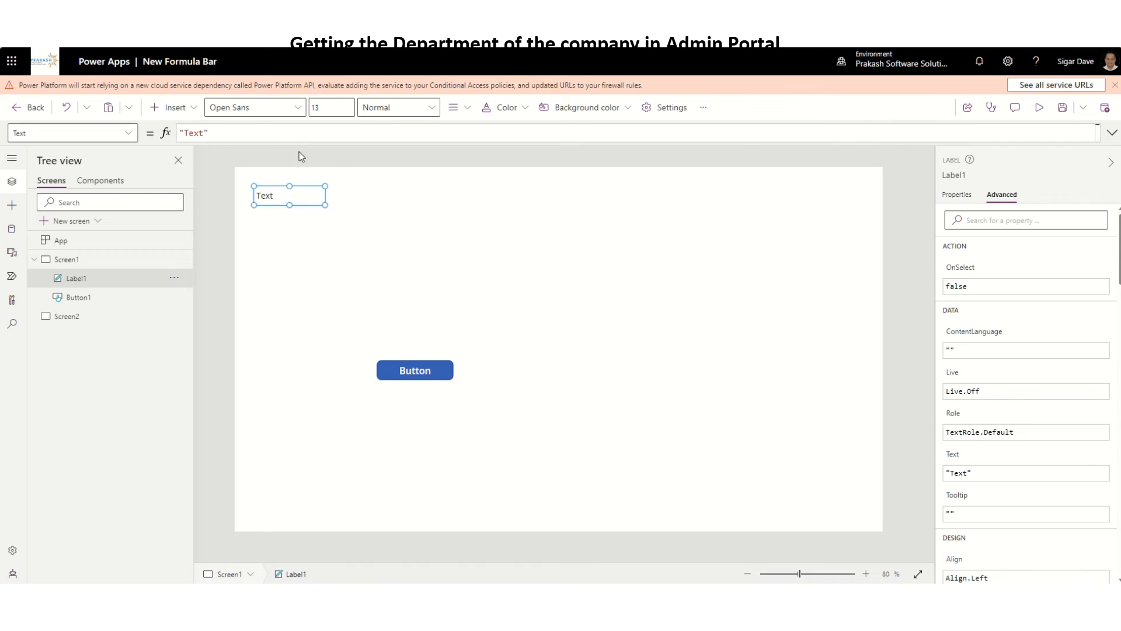
pyautogui.click(281, 136)
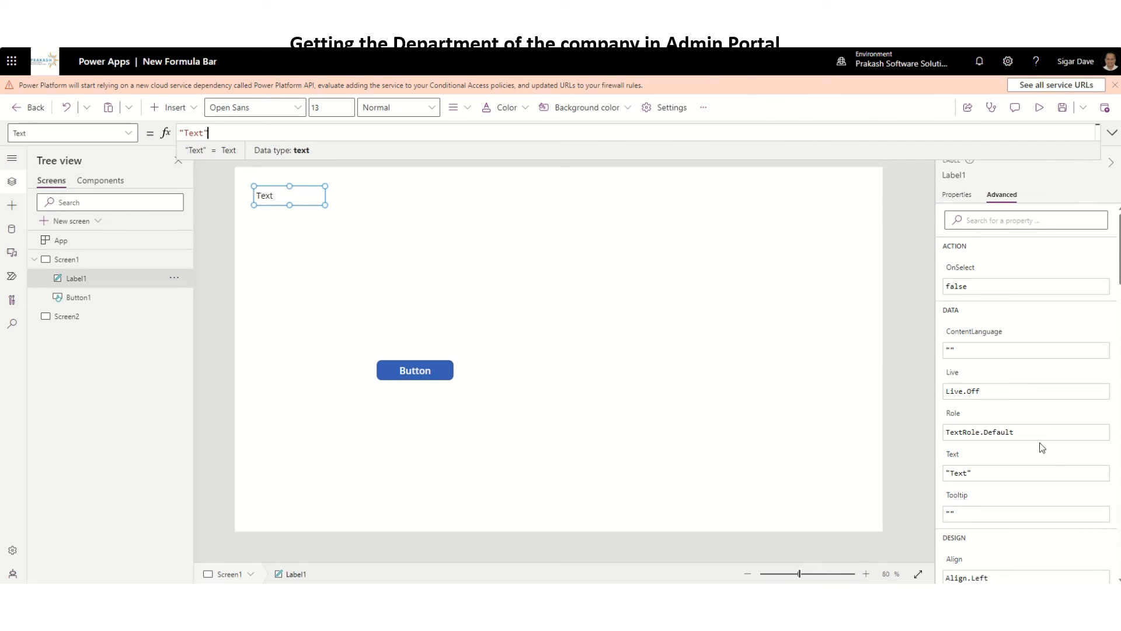
pyautogui.click(972, 472)
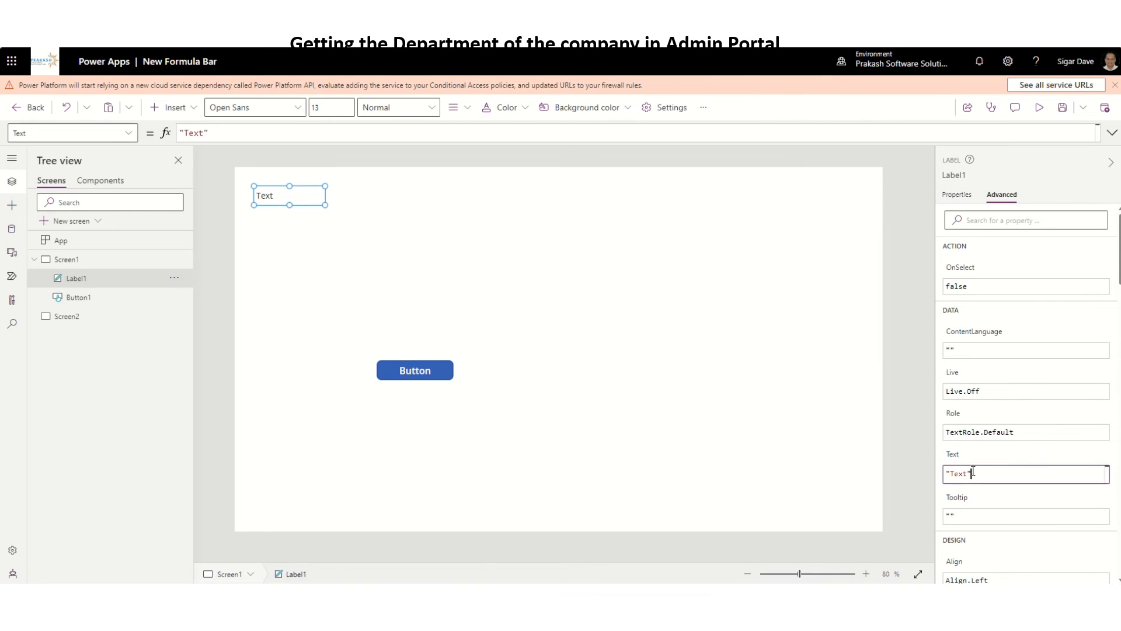
pyautogui.moveTo(973, 473); pyautogui.dragTo(906, 473)
pyautogui.write('lbl')
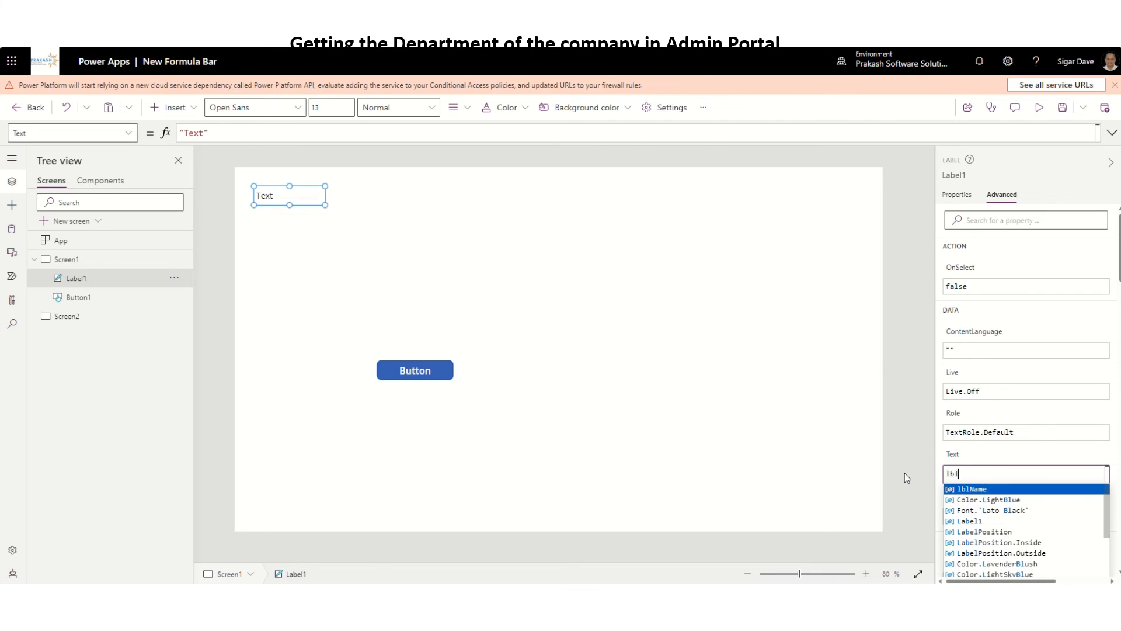
pyautogui.press('Tab')
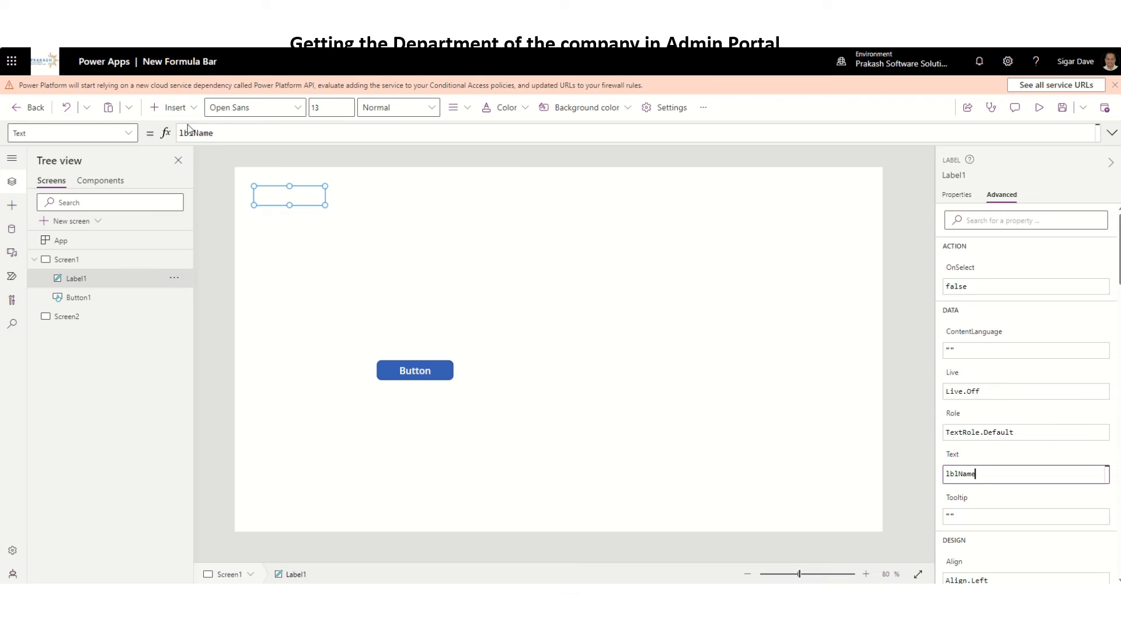
pyautogui.click(643, 279)
# Try appending .Value to the lblName reference in the label's Text formula
pyautogui.click(299, 200)
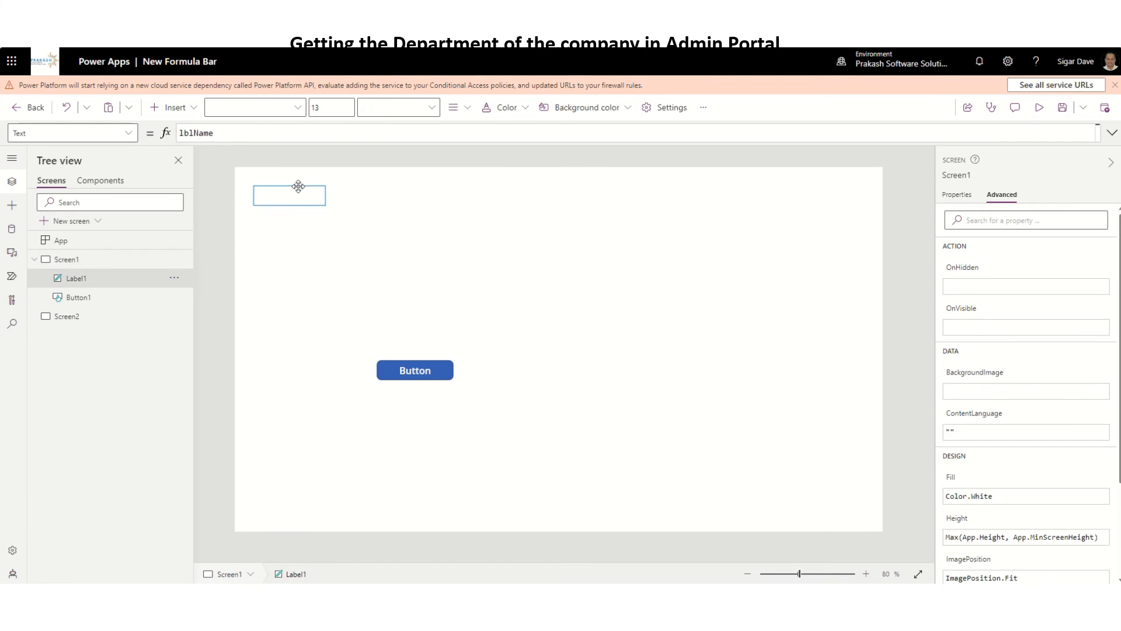
pyautogui.click(242, 134)
pyautogui.write('.')
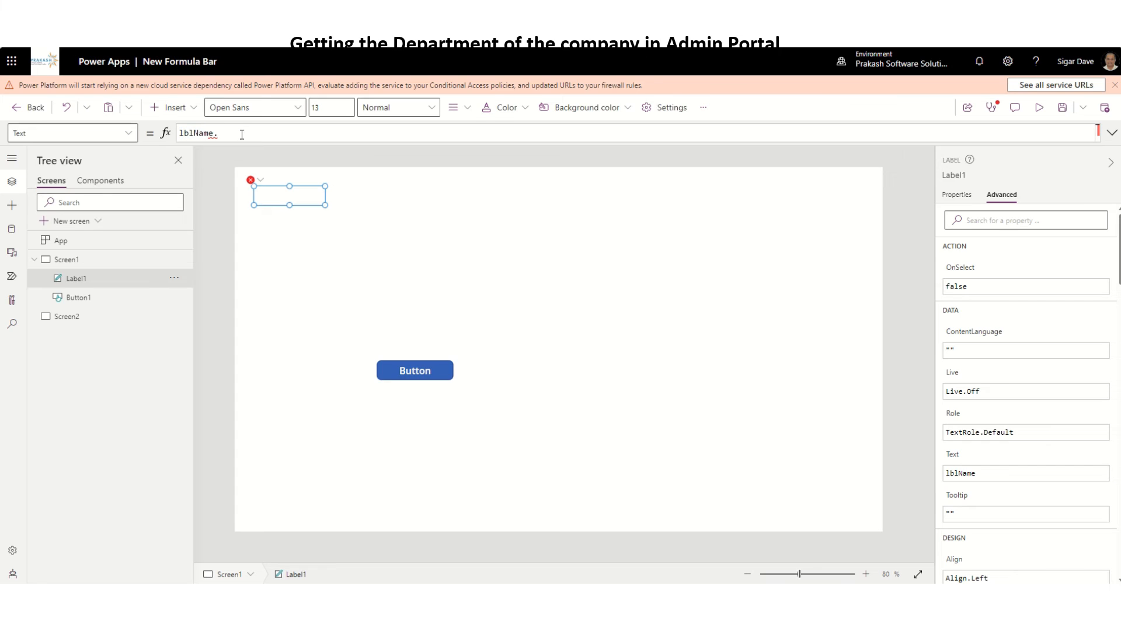
pyautogui.press('BackSpace')
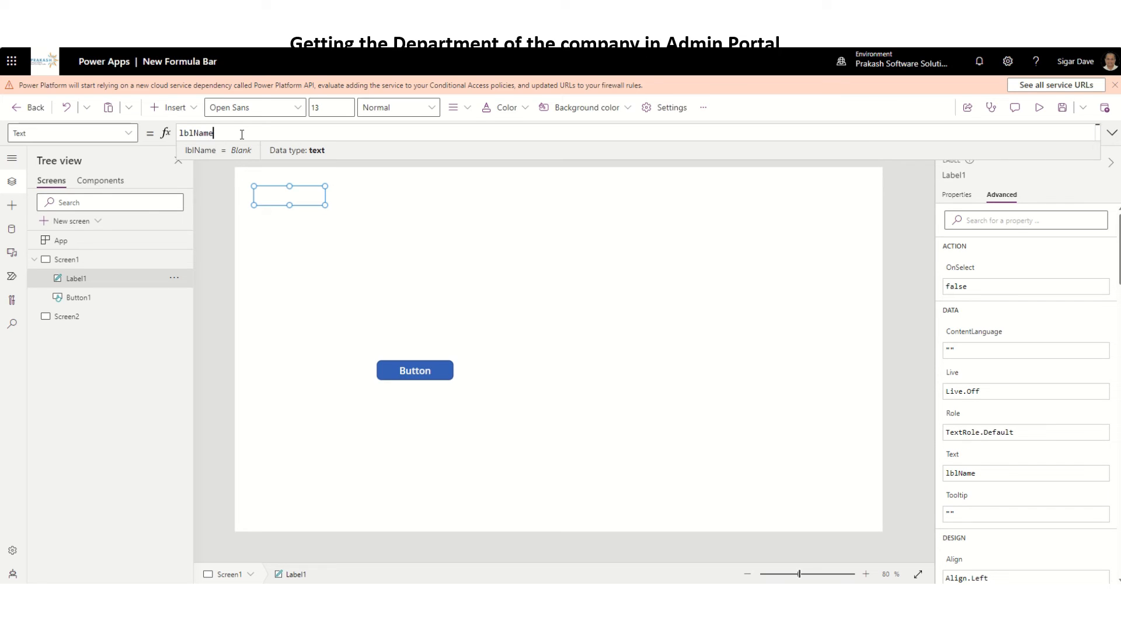
pyautogui.write('.Valye')
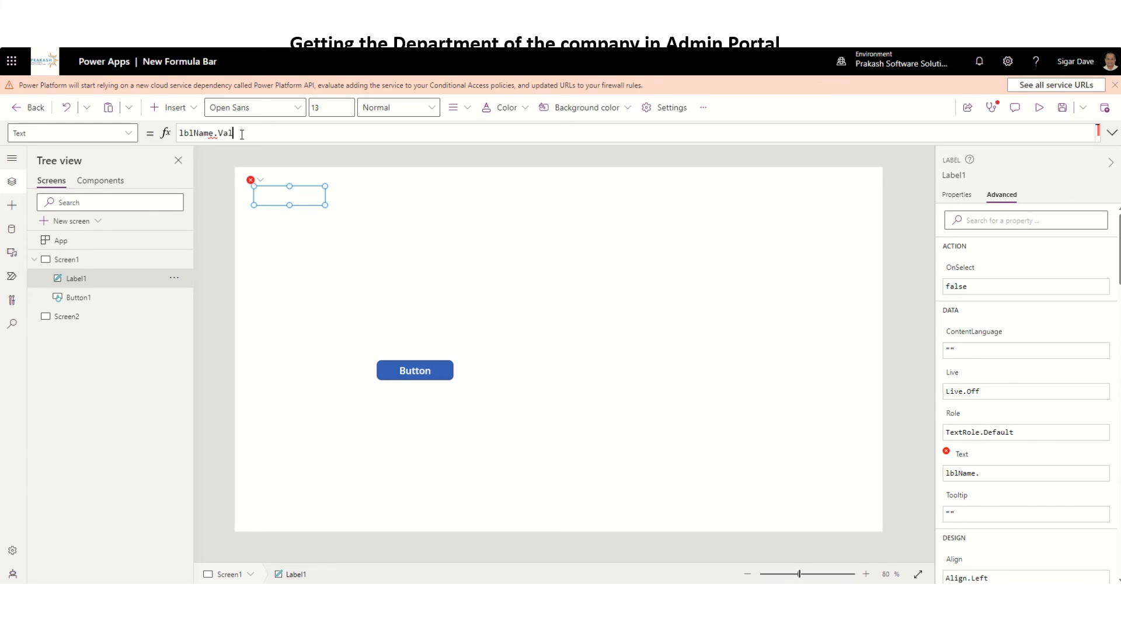
pyautogui.press('BackSpace')
pyautogui.press('BackSpace')
pyautogui.write('ue')
pyautogui.doubleClick(242, 133)
pyautogui.press('BackSpace')
pyautogui.press('BackSpace')
pyautogui.click(579, 253)
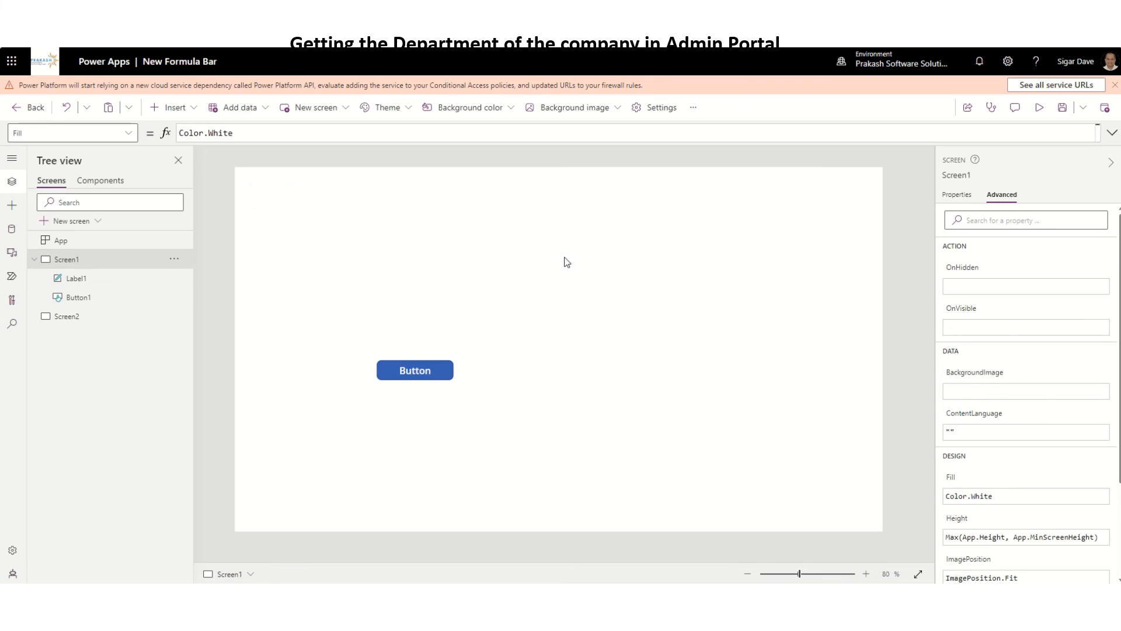
# Examine the current value and data type of the label's lblName formula in the expanded formula bar
pyautogui.click(310, 195)
pyautogui.click(340, 132)
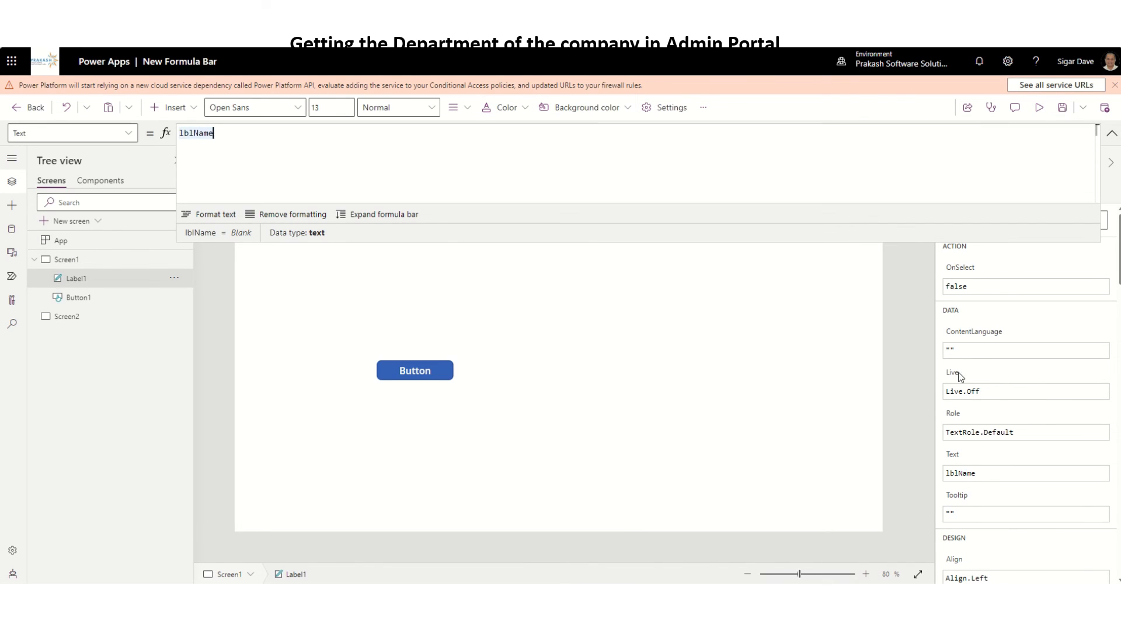
pyautogui.click(601, 343)
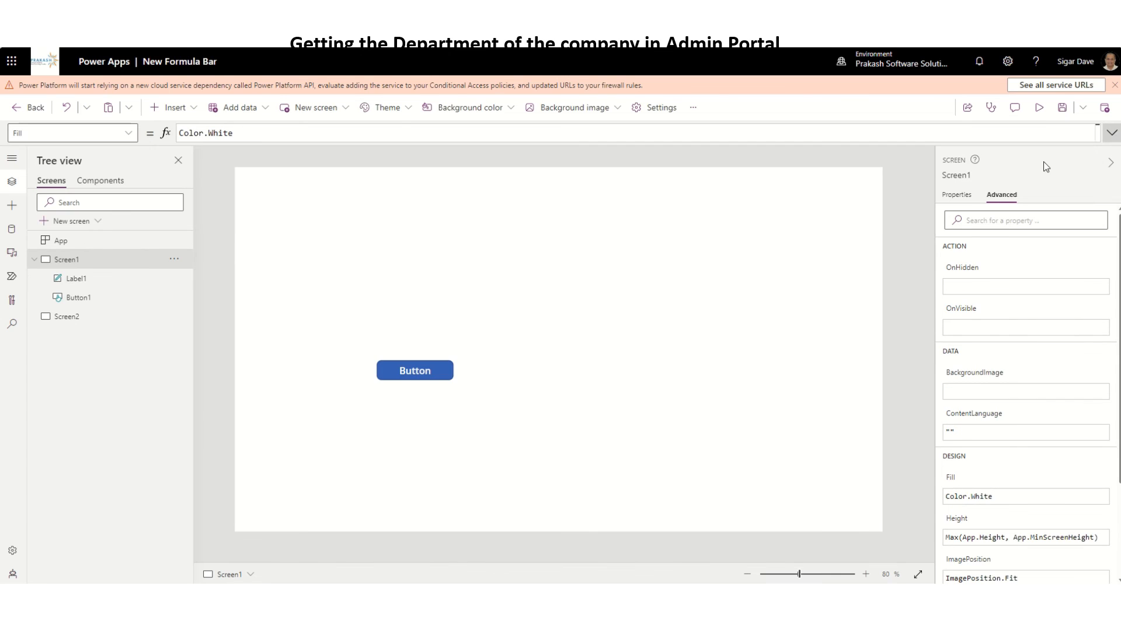
# Trigger the button on Screen1 in the editor to run its Navigate and Set statements
pyautogui.click(432, 367)
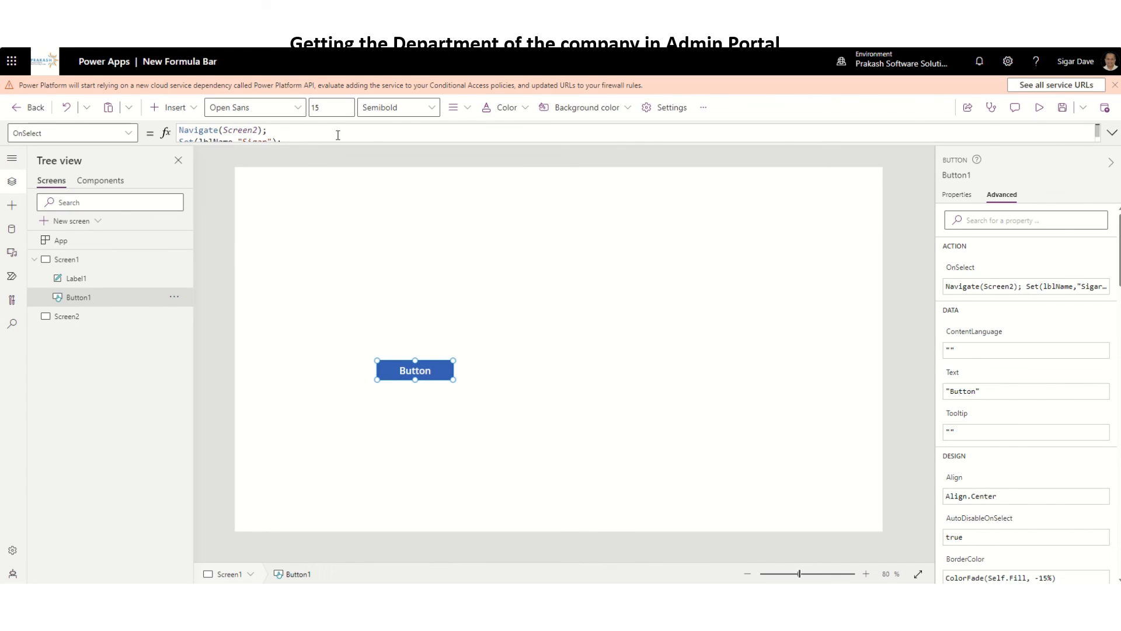
pyautogui.click(1039, 111)
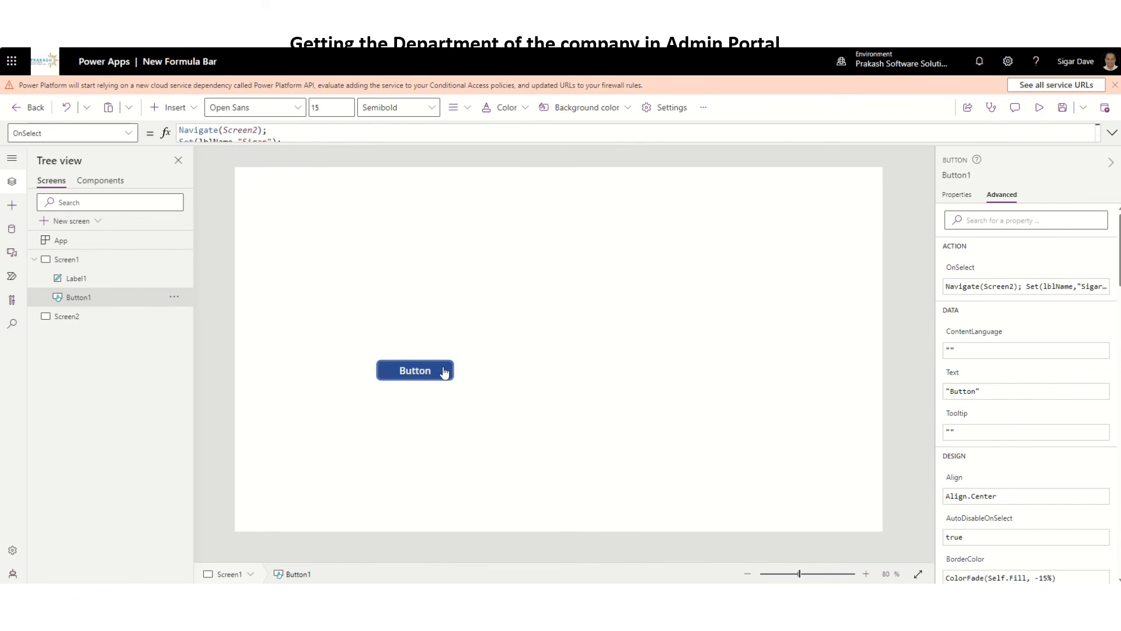
pyautogui.keyDown('alt'); pyautogui.click(444, 372); pyautogui.keyUp('alt')
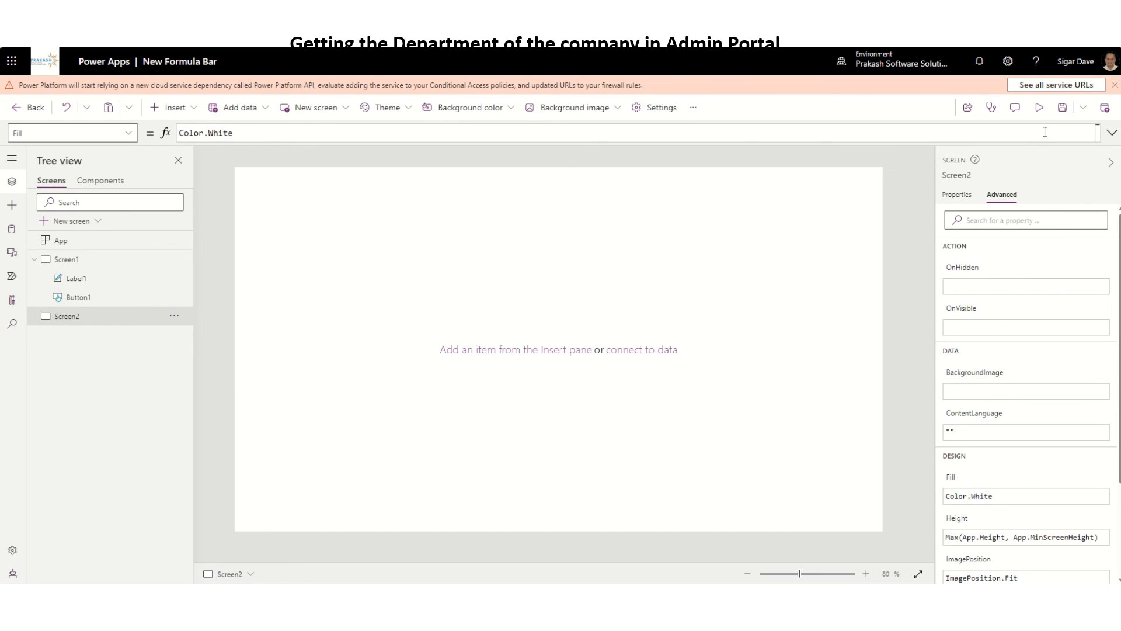
# Return to the label on Screen1 and check the text it displays from lblName
pyautogui.click(77, 280)
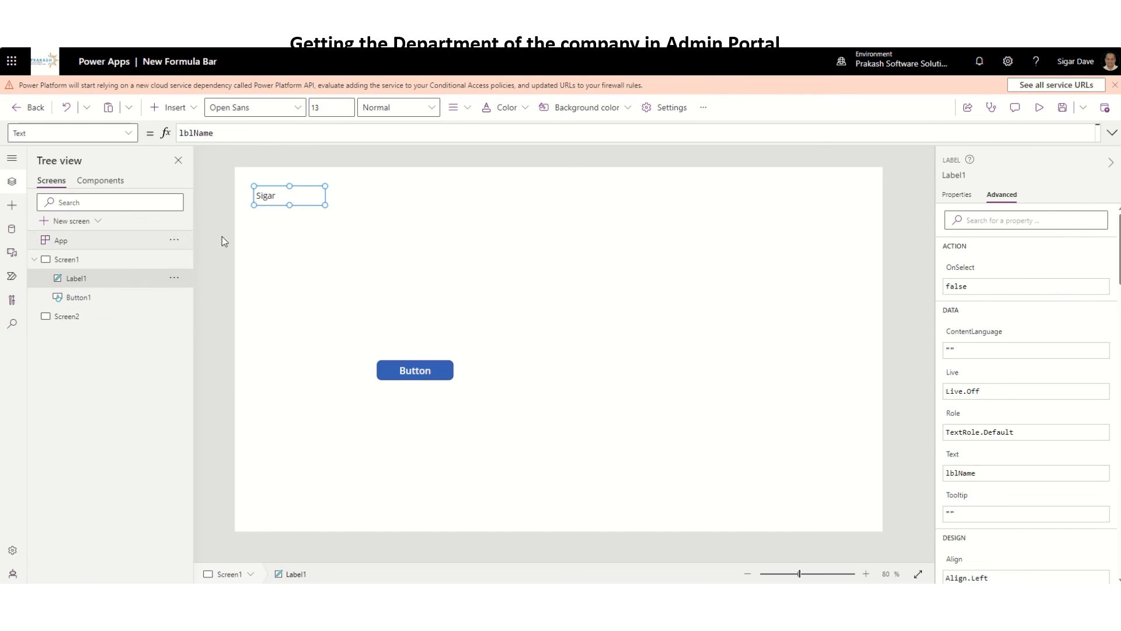
pyautogui.click(292, 191)
pyautogui.click(613, 343)
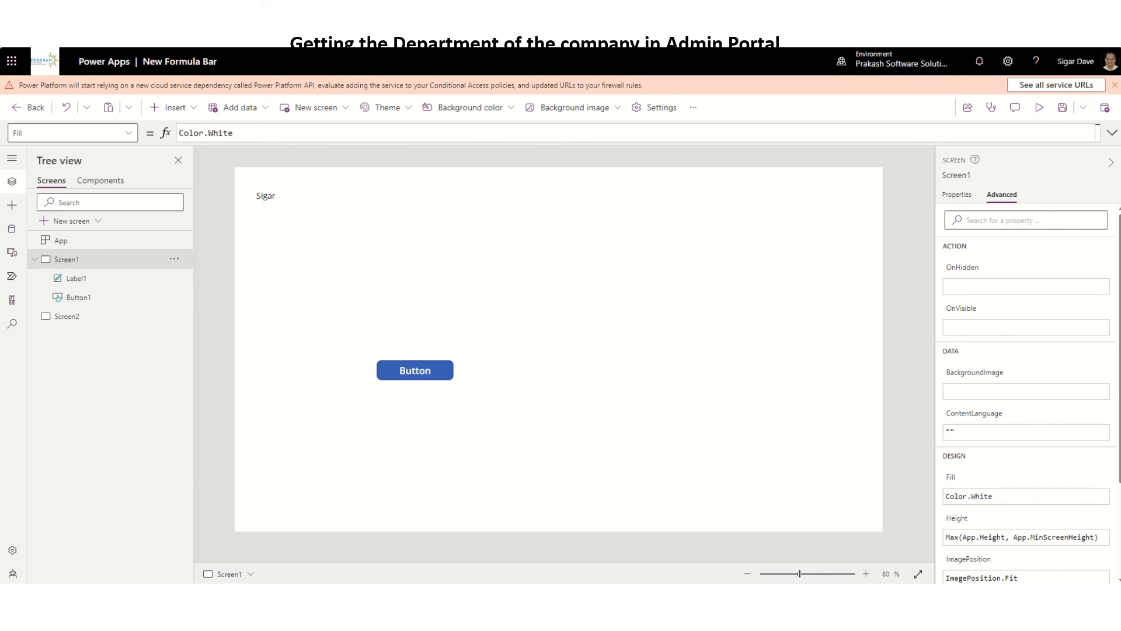